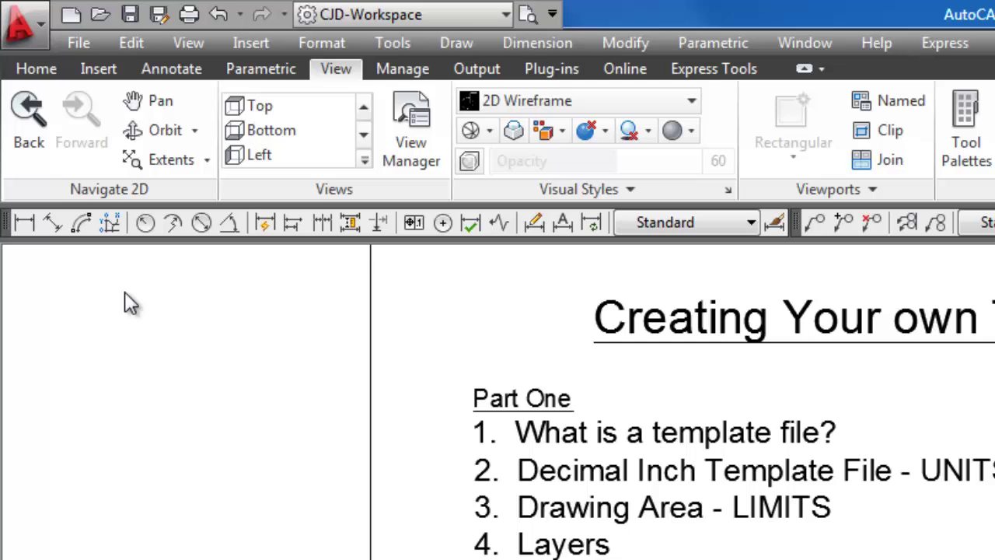
Step: Create a new drawing, Drawing4, from a template through the application menu's New command
{"action": "left_click", "coordinate": [37, 19]}
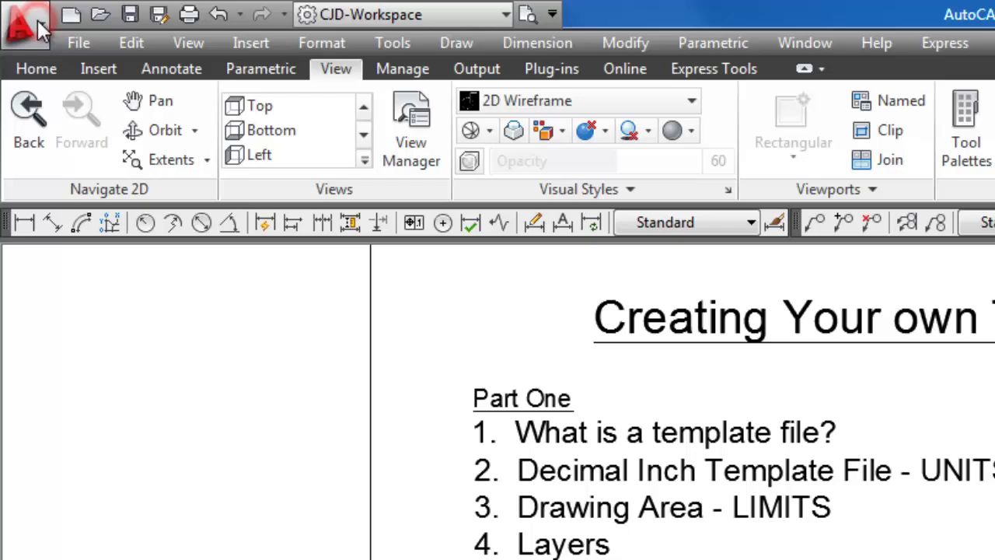
{"action": "left_click", "coordinate": [38, 24]}
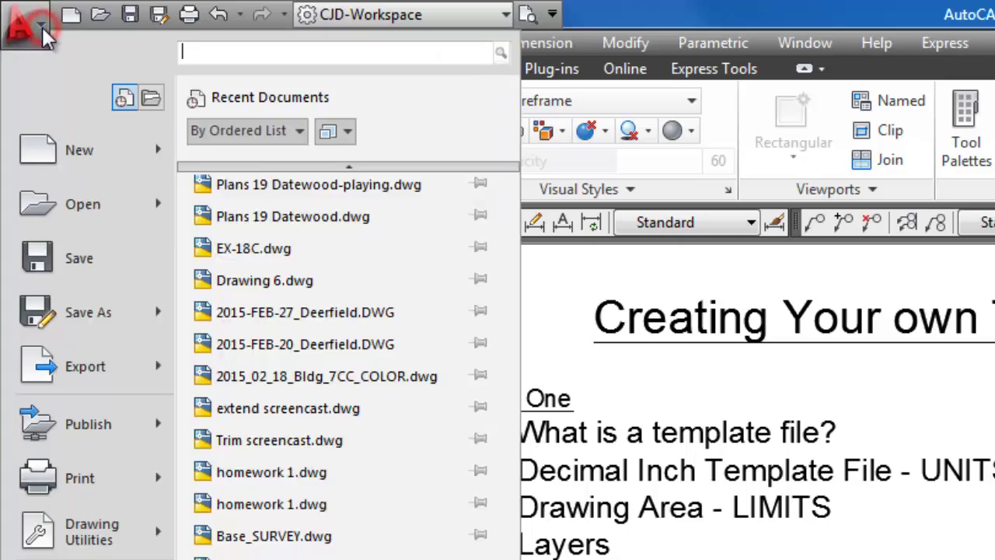
{"action": "mouse_move", "coordinate": [56, 144]}
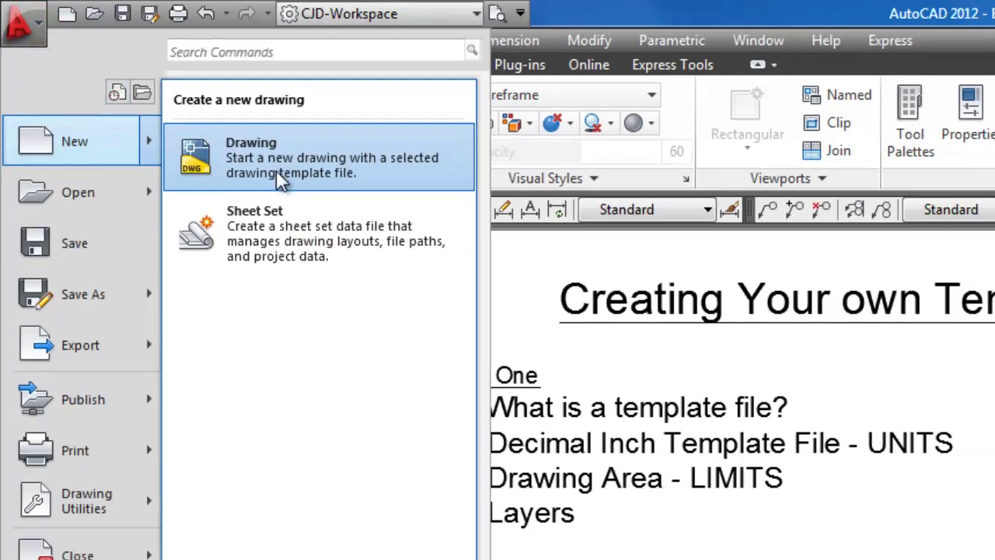
{"action": "left_click", "coordinate": [294, 181]}
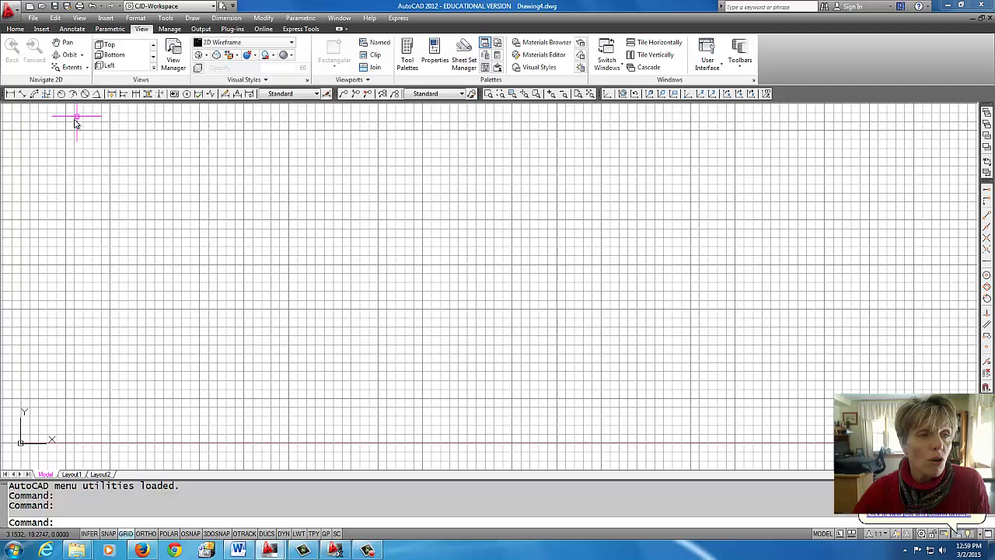
Step: Show the Home tab tools and run UNITS to bring up the Drawing Units dialog
{"action": "left_click", "coordinate": [15, 29]}
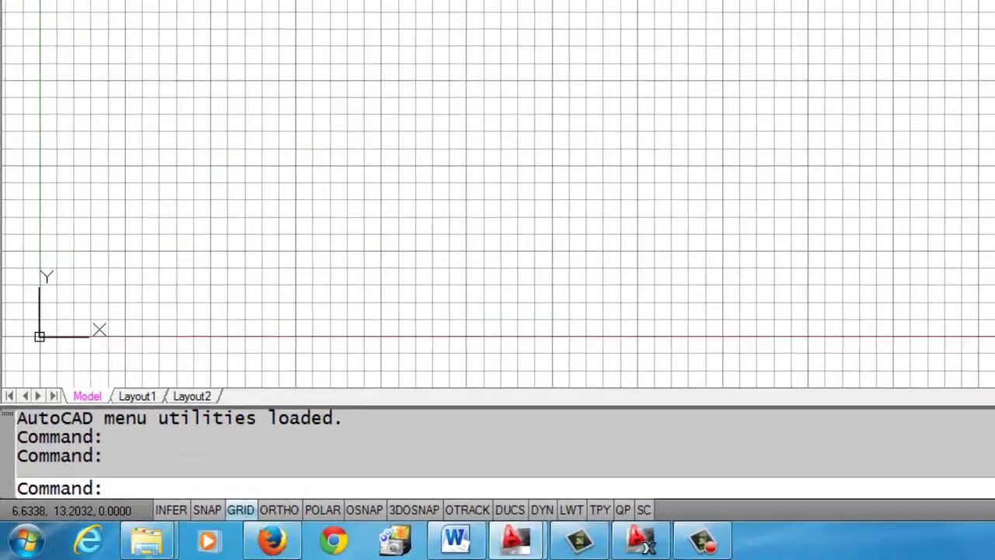
{"action": "type", "text": "units"}
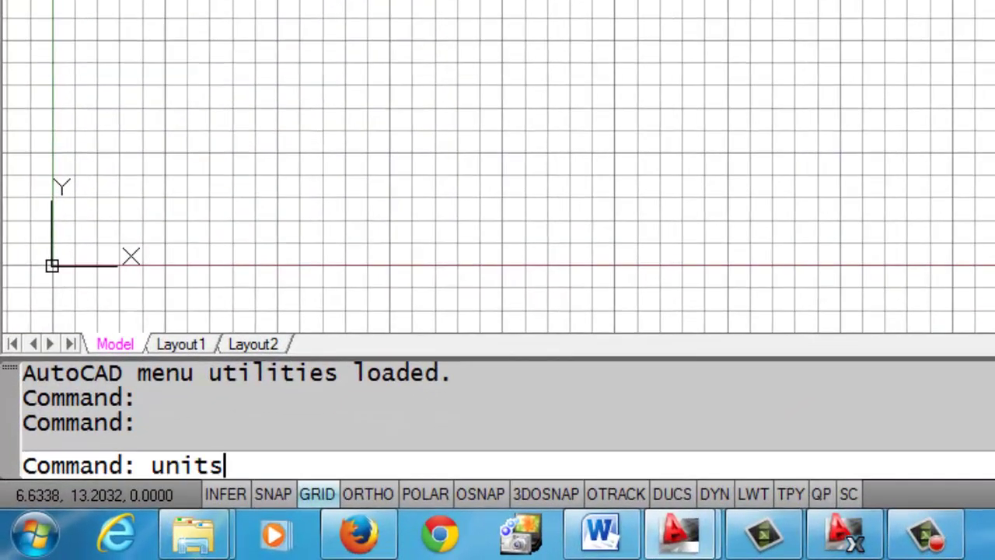
{"action": "key", "text": "Return"}
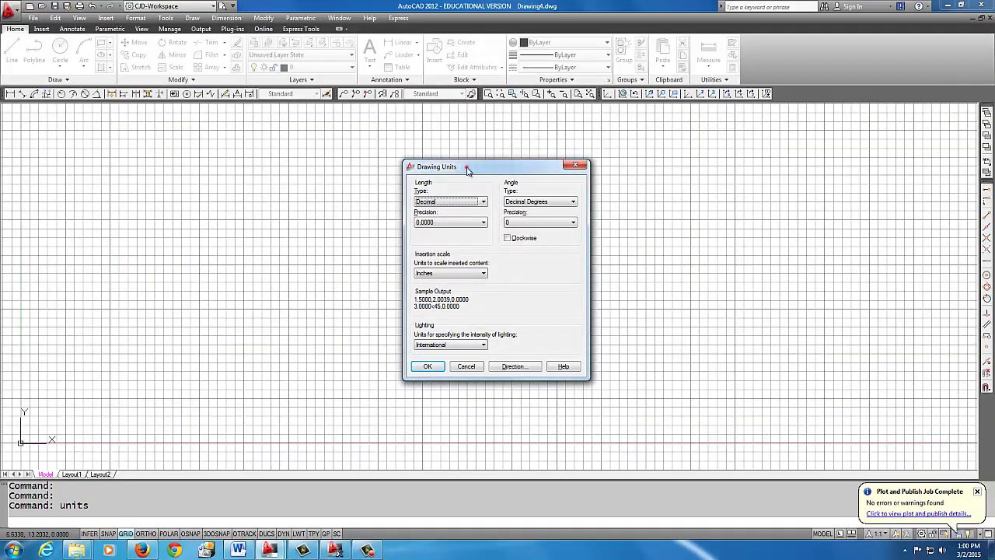
Step: Set the Drawing Units length precision to 0.000
{"action": "left_click_drag", "start_coordinate": [467, 166], "coordinate": [398, 141]}
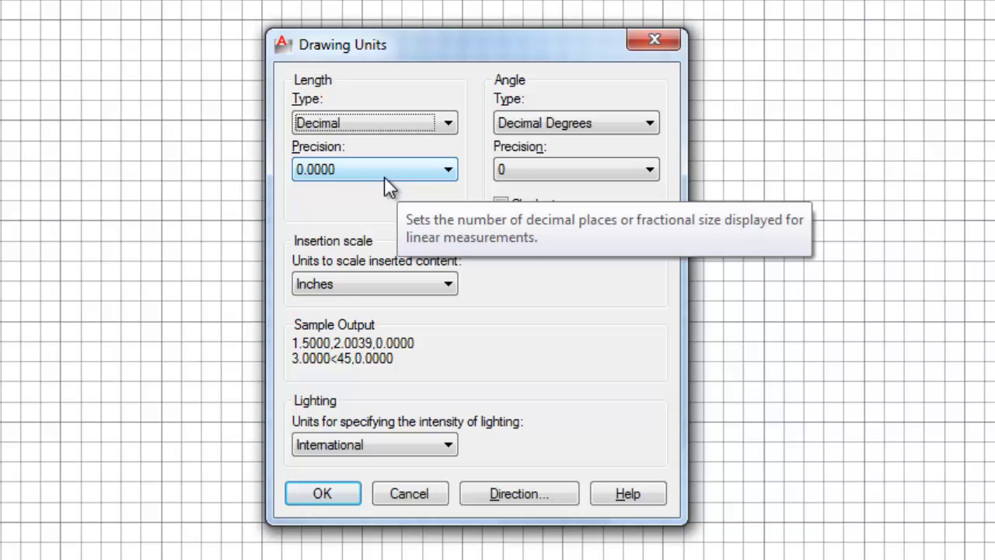
{"action": "left_click", "coordinate": [436, 172]}
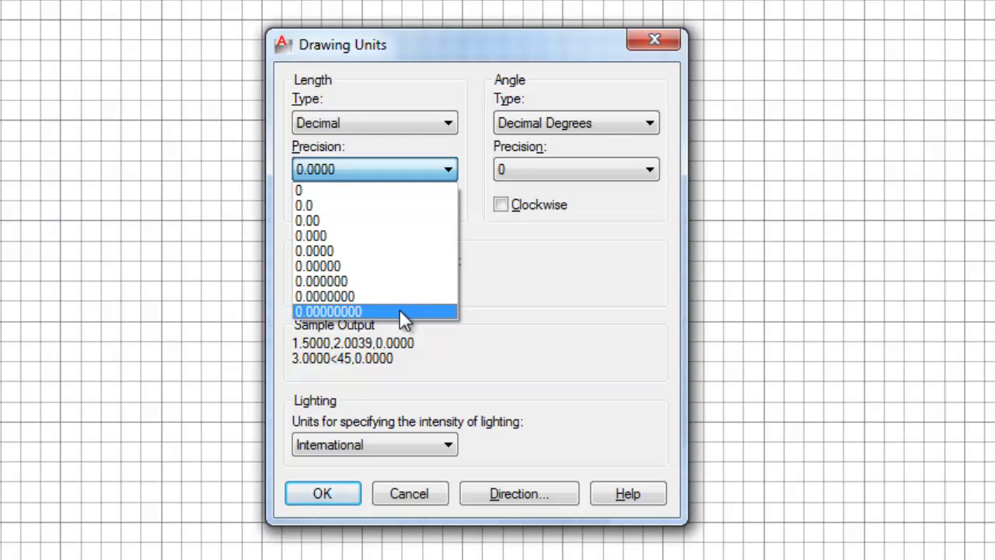
{"action": "left_click", "coordinate": [327, 237]}
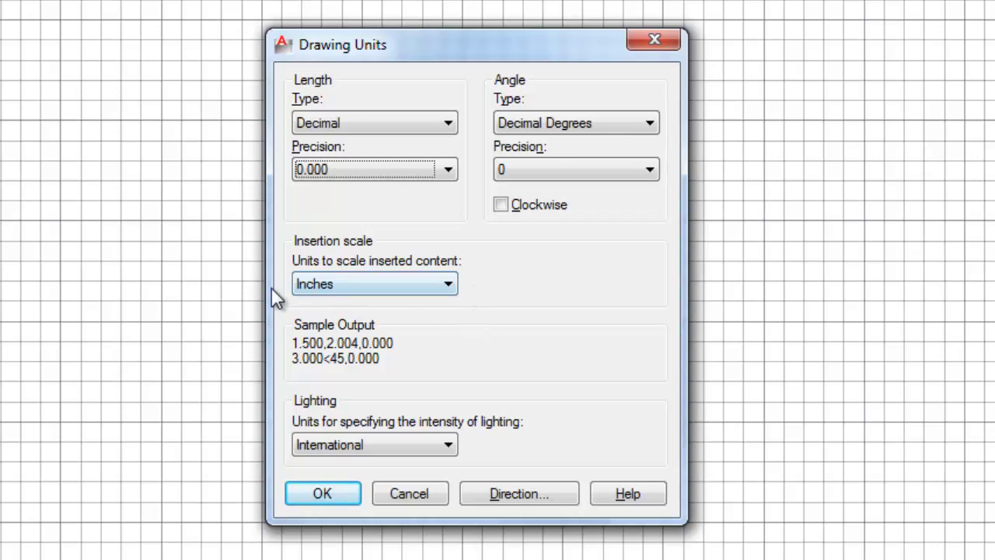
{"action": "mouse_move", "coordinate": [368, 296]}
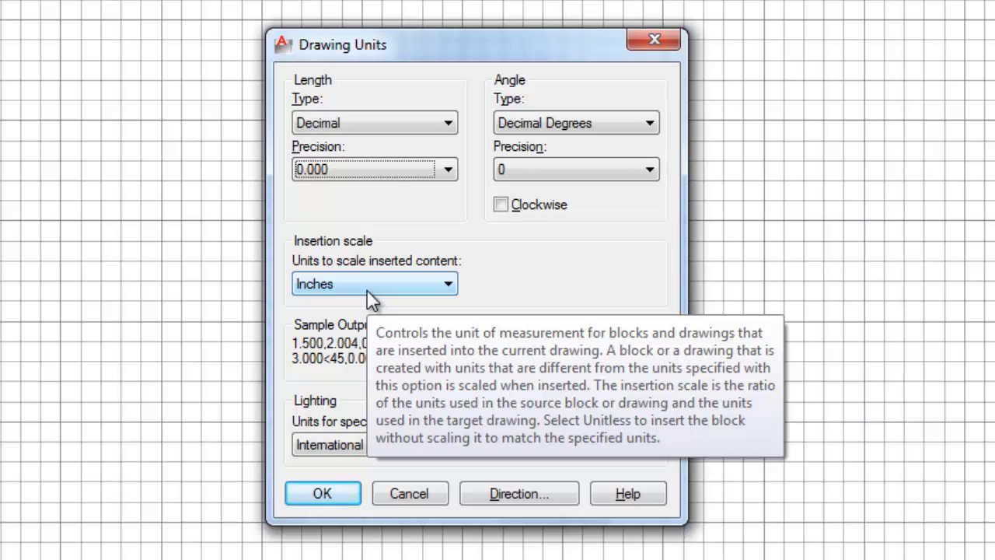
Step: Keep Inches as the insertion scale and Decimal Degrees as the angle type
{"action": "left_click", "coordinate": [367, 289]}
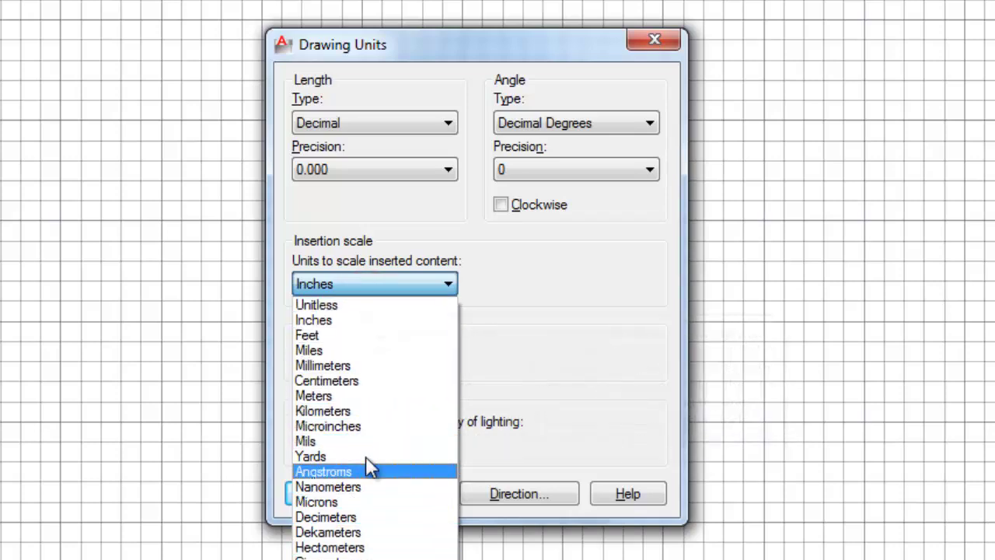
{"action": "left_click", "coordinate": [356, 320]}
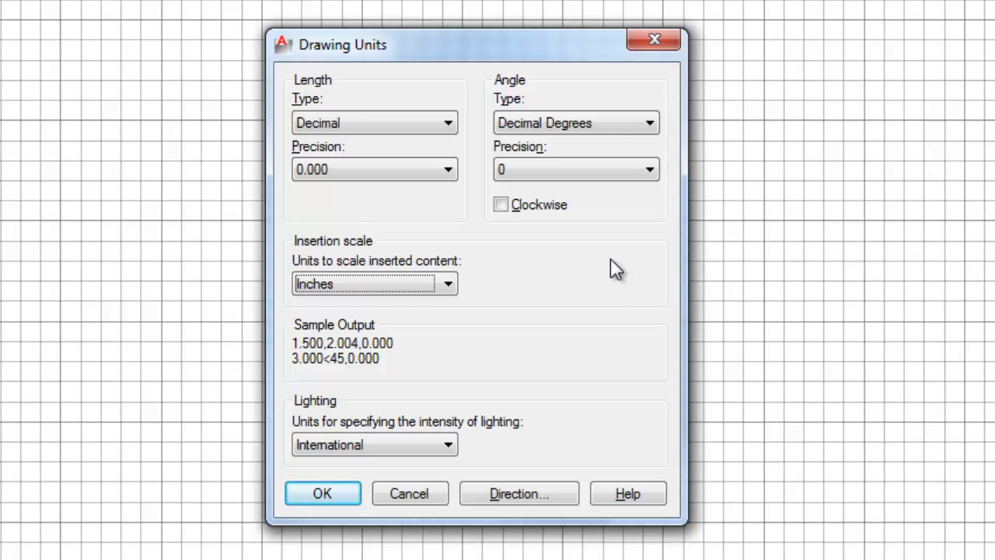
{"action": "left_click", "coordinate": [649, 125]}
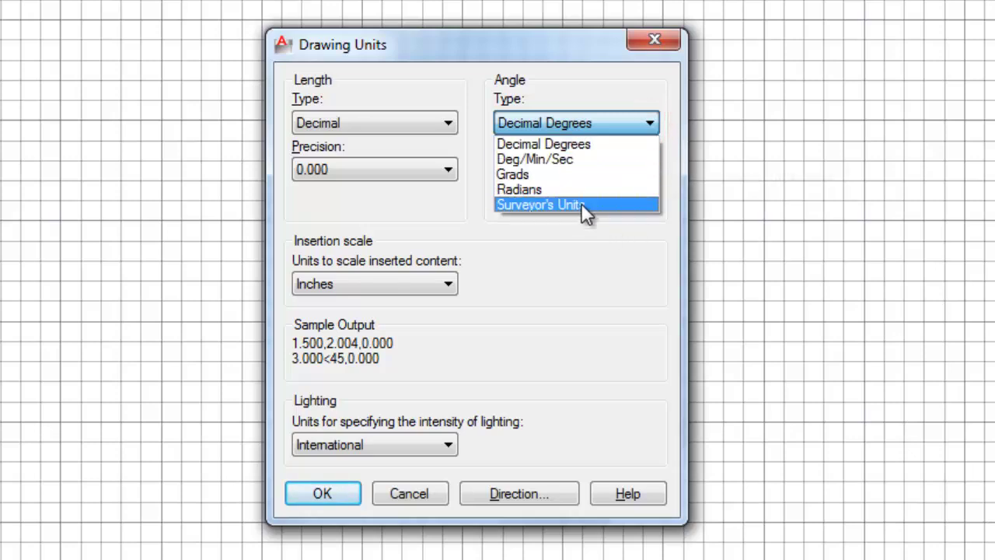
{"action": "left_click", "coordinate": [591, 145]}
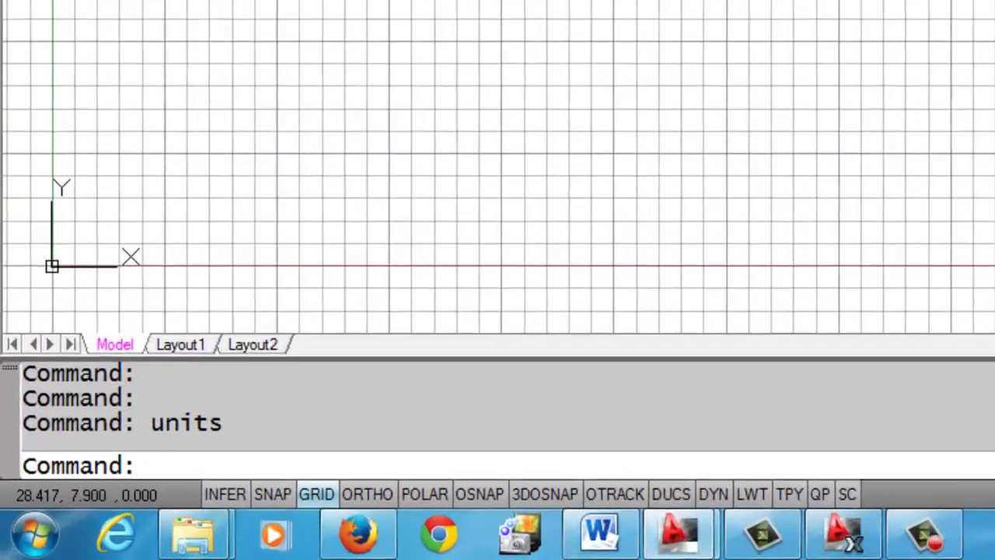
Step: Run LIMITS, accepting 0.000,0.000 lower-left and 12.000,9.000 upper-right corners
{"action": "type", "text": "lim"}
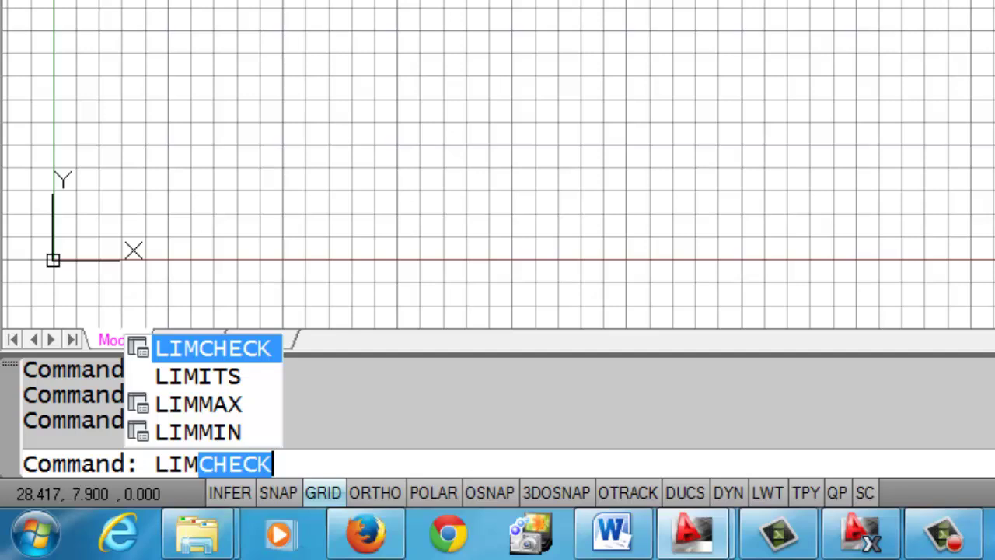
{"action": "key", "text": "BackSpace"}
{"action": "type", "text": "its"}
{"action": "key", "text": "Return"}
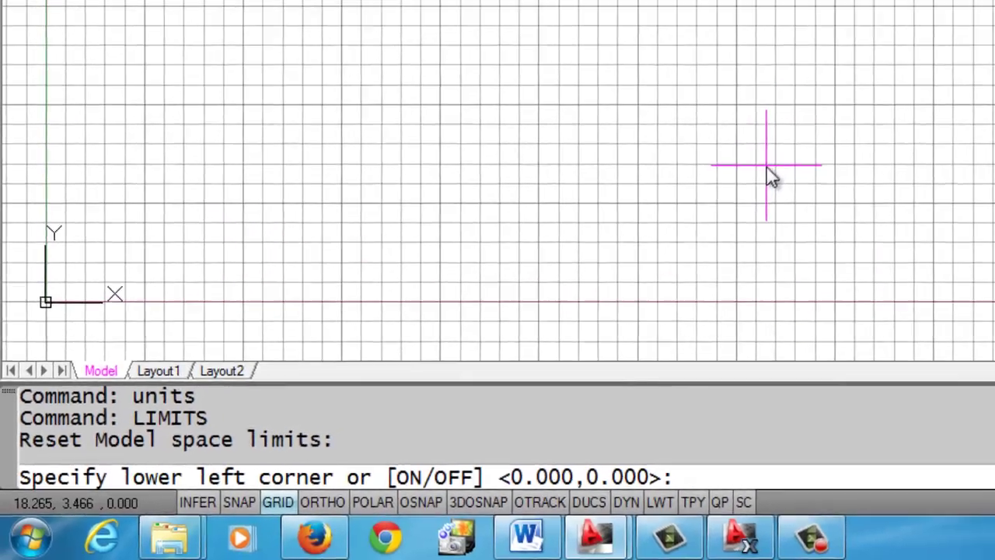
{"action": "key", "text": "Return"}
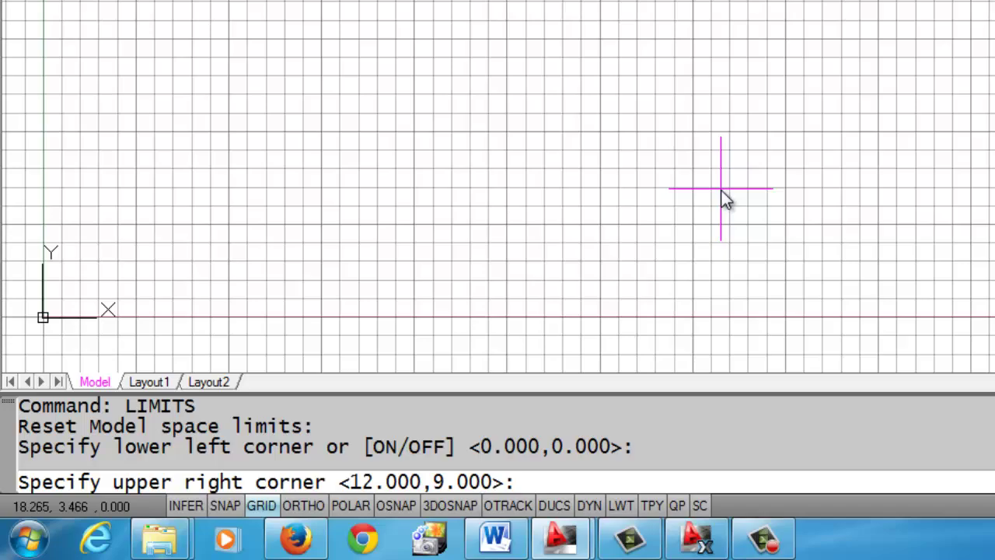
{"action": "key", "text": "Return"}
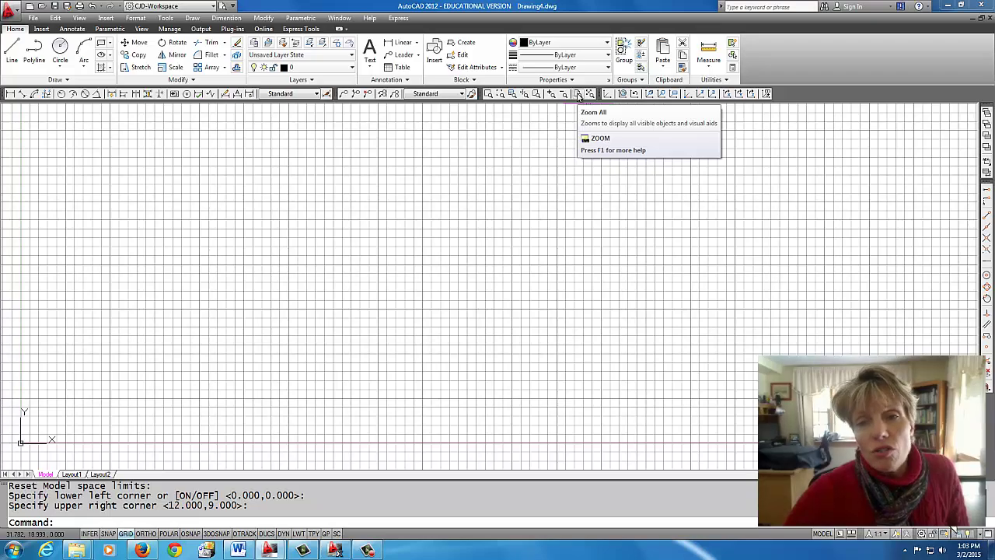
Step: Zoom to the full 12 x 9 drawing limits and turn the grid display off
{"action": "left_click", "coordinate": [579, 94]}
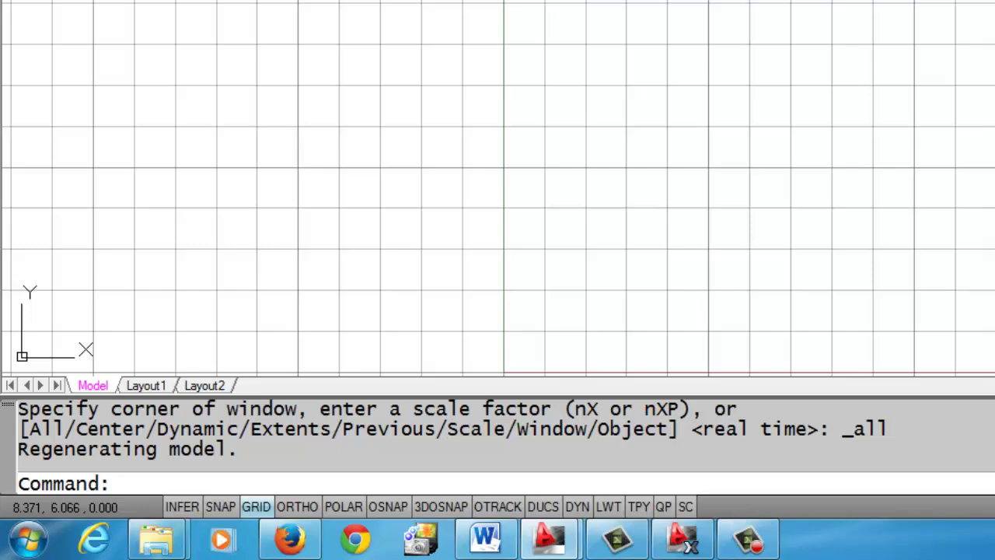
{"action": "type", "text": "z"}
{"action": "key", "text": "Return"}
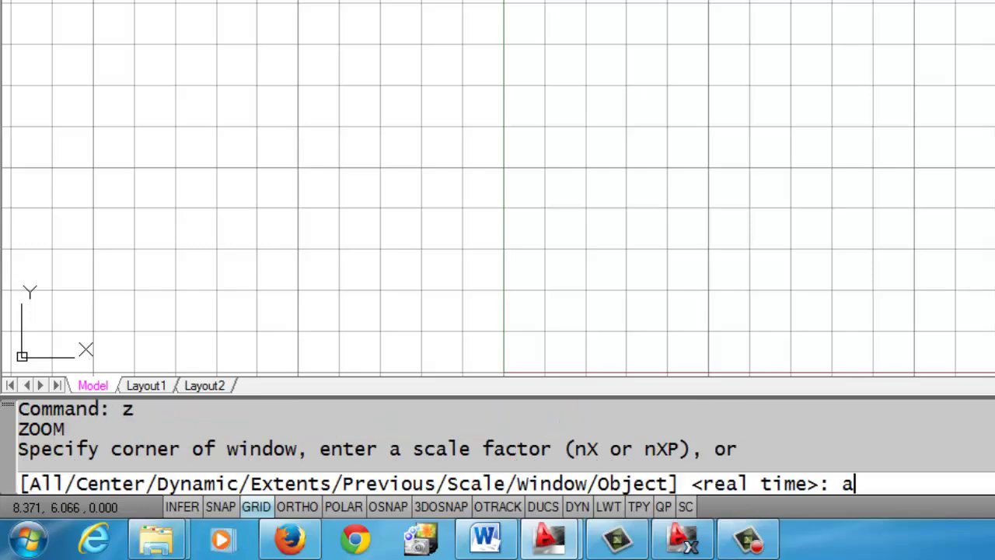
{"action": "key", "text": "Return"}
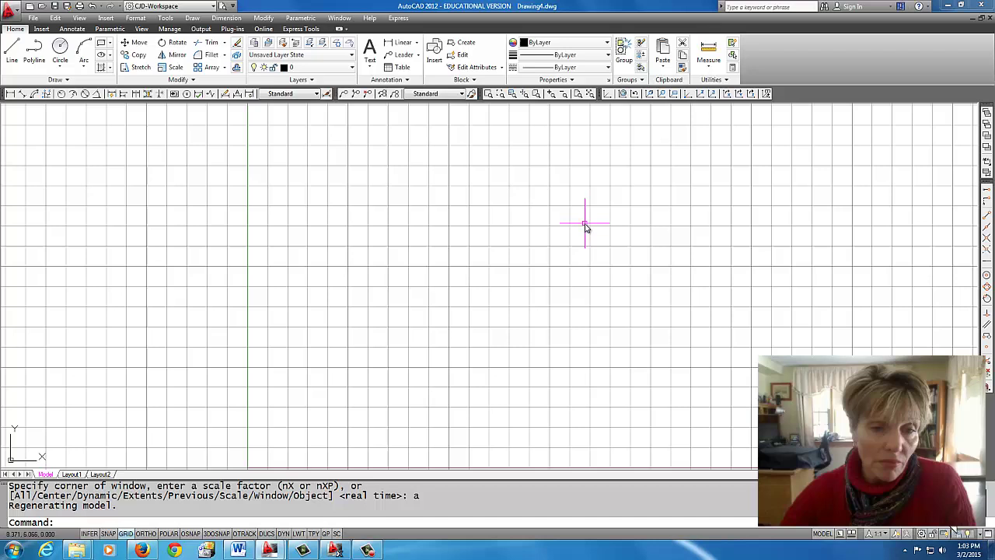
{"action": "left_click", "coordinate": [126, 535]}
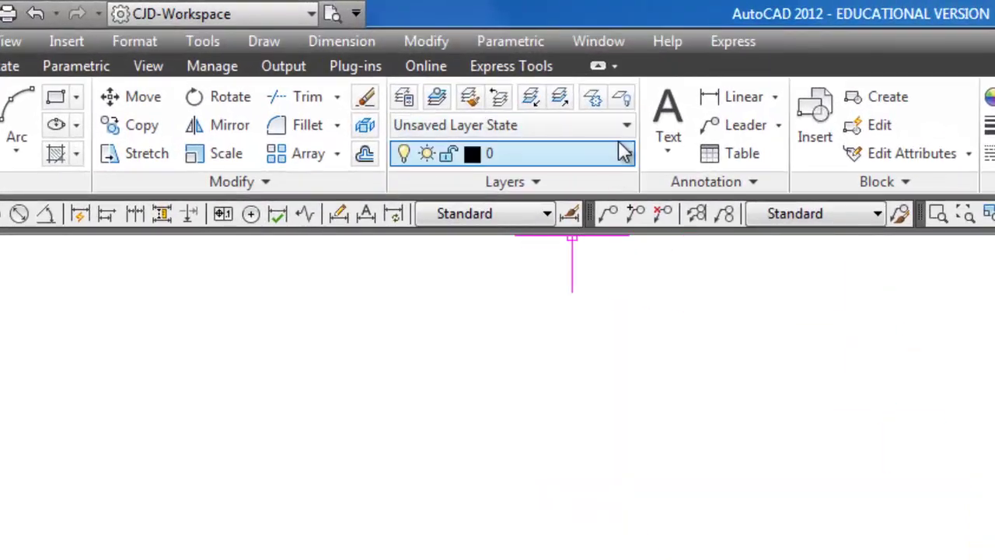
Step: In the Layer Properties Manager, create a new layer named object coloured red
{"action": "left_click", "coordinate": [628, 156]}
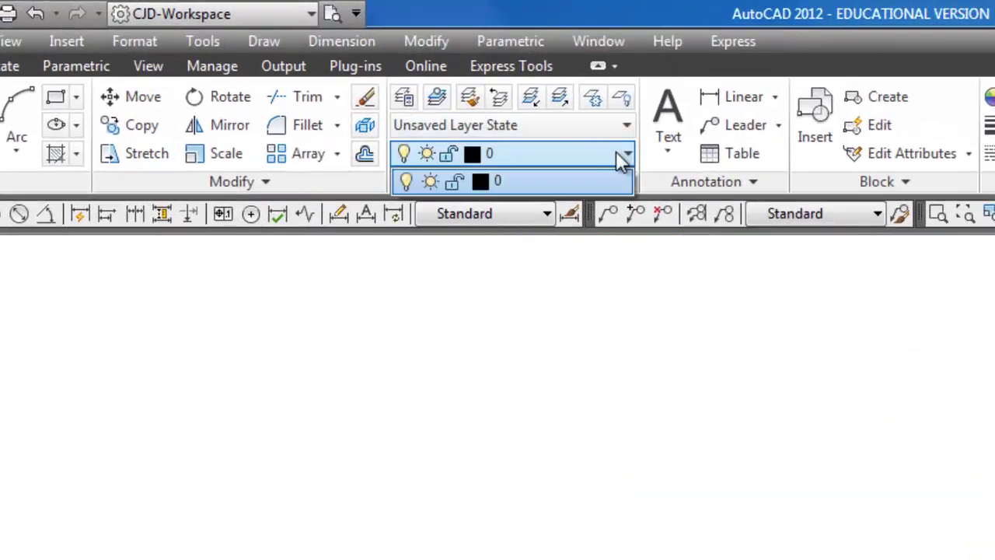
{"action": "left_click", "coordinate": [617, 157]}
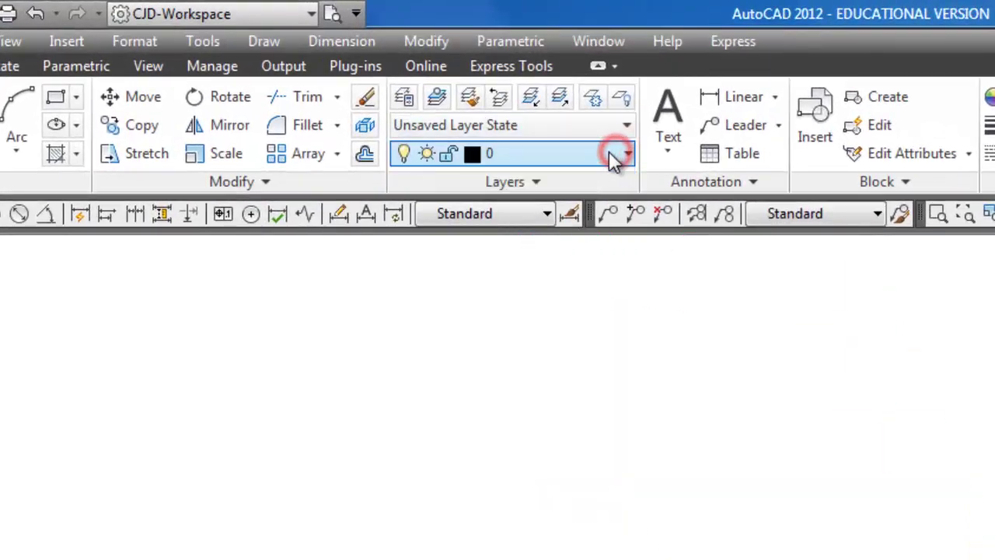
{"action": "left_click", "coordinate": [405, 100]}
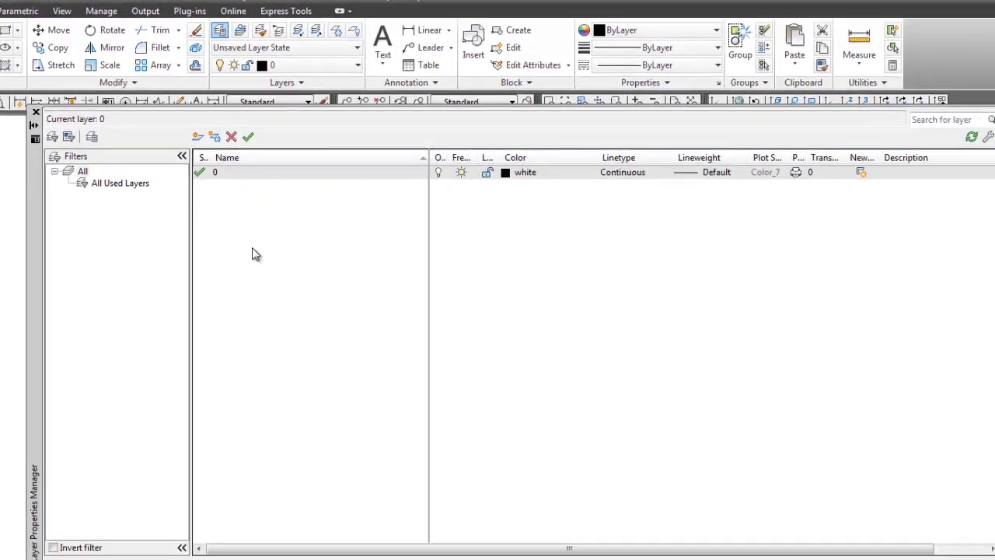
{"action": "left_click", "coordinate": [193, 134]}
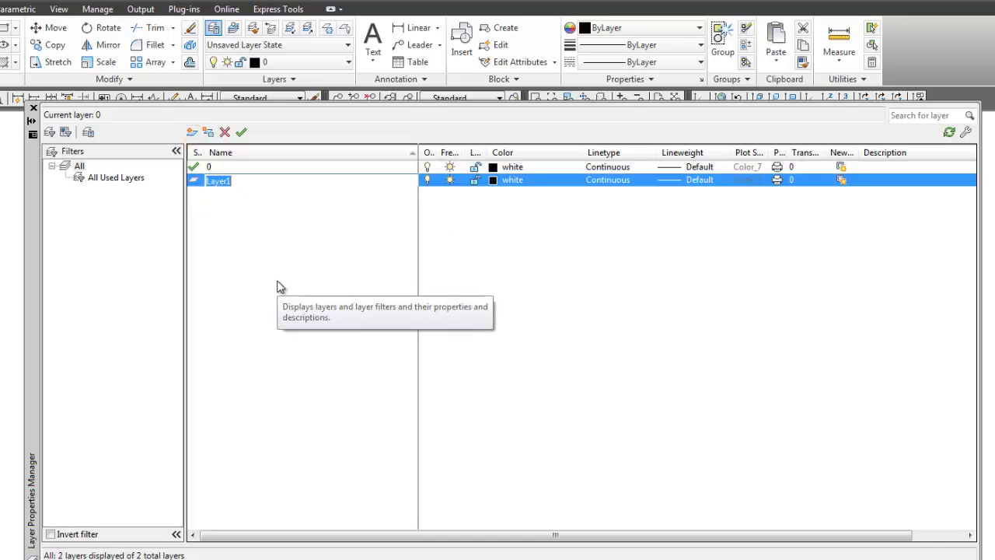
{"action": "type", "text": "object"}
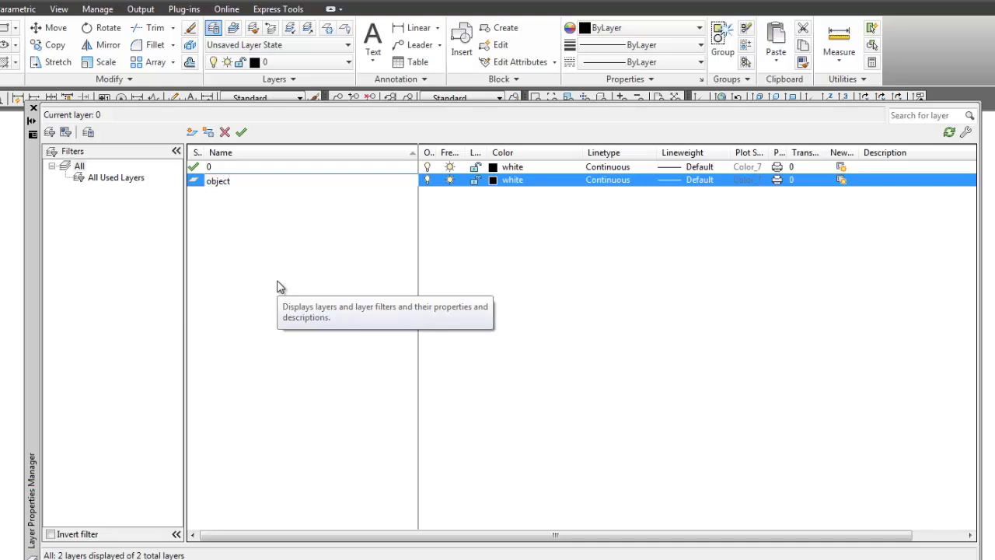
{"action": "left_click", "coordinate": [494, 184]}
{"action": "left_click", "coordinate": [494, 183]}
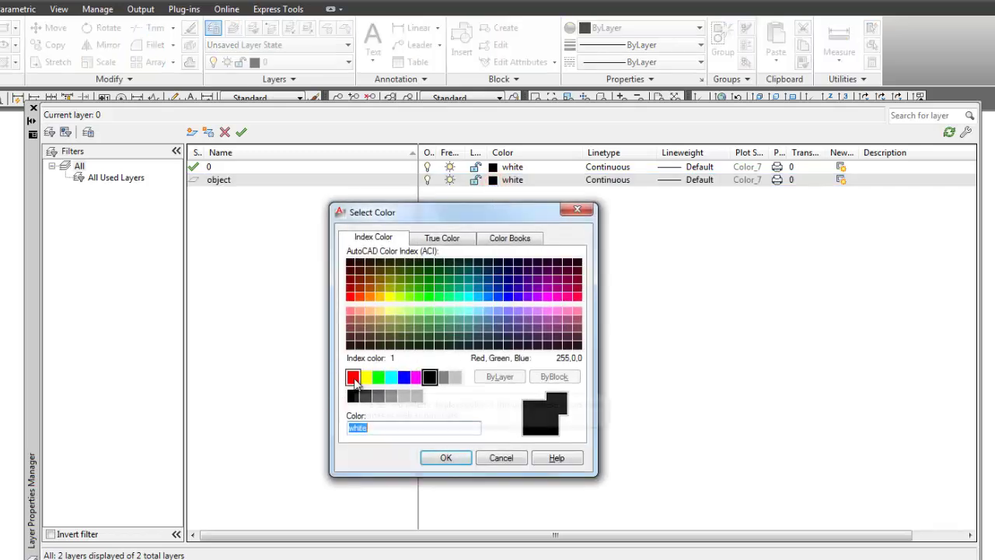
{"action": "left_click", "coordinate": [353, 378]}
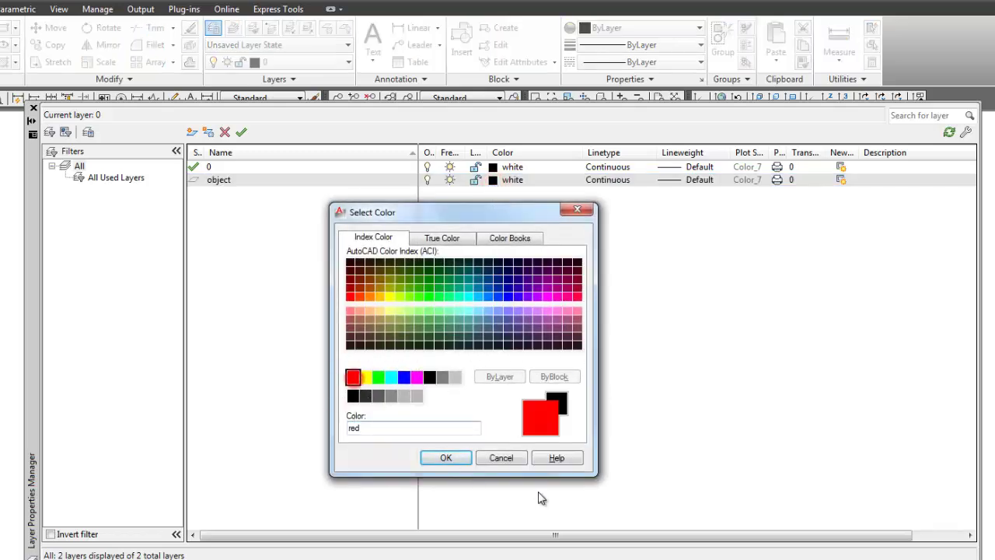
{"action": "left_click", "coordinate": [442, 457]}
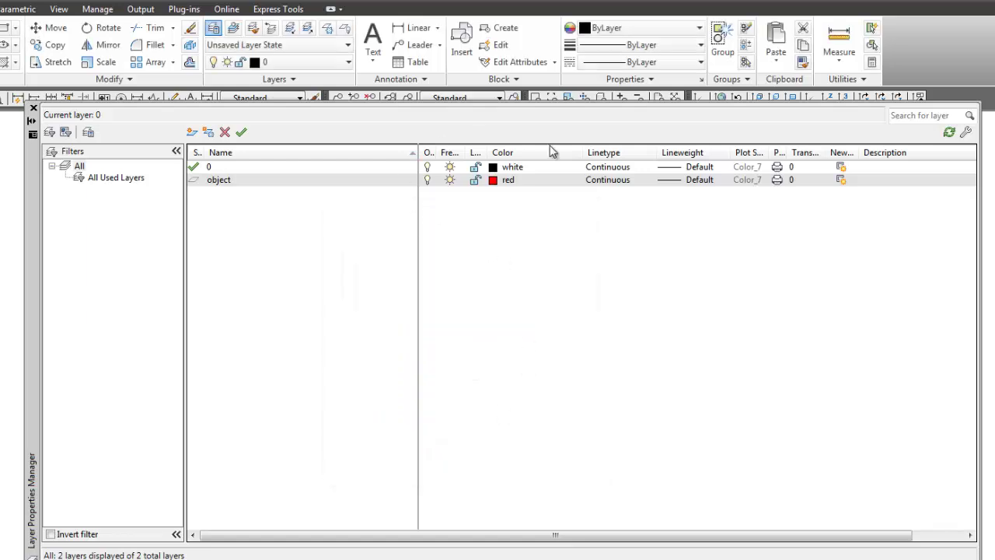
Step: Give the object layer a 0.024" lineweight
{"action": "left_click", "coordinate": [699, 181]}
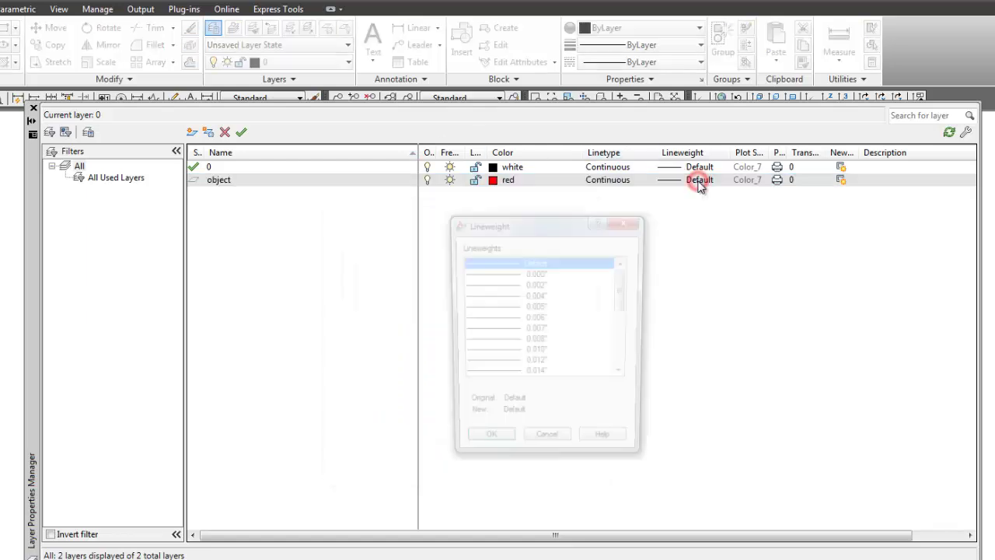
{"action": "left_click_drag", "start_coordinate": [621, 295], "coordinate": [622, 327]}
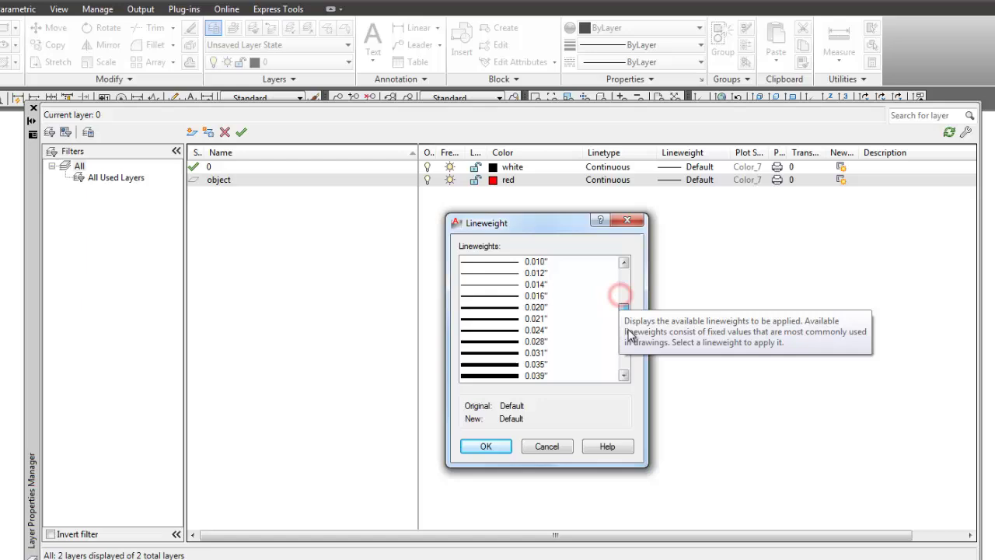
{"action": "left_click", "coordinate": [536, 330]}
{"action": "left_click", "coordinate": [485, 446]}
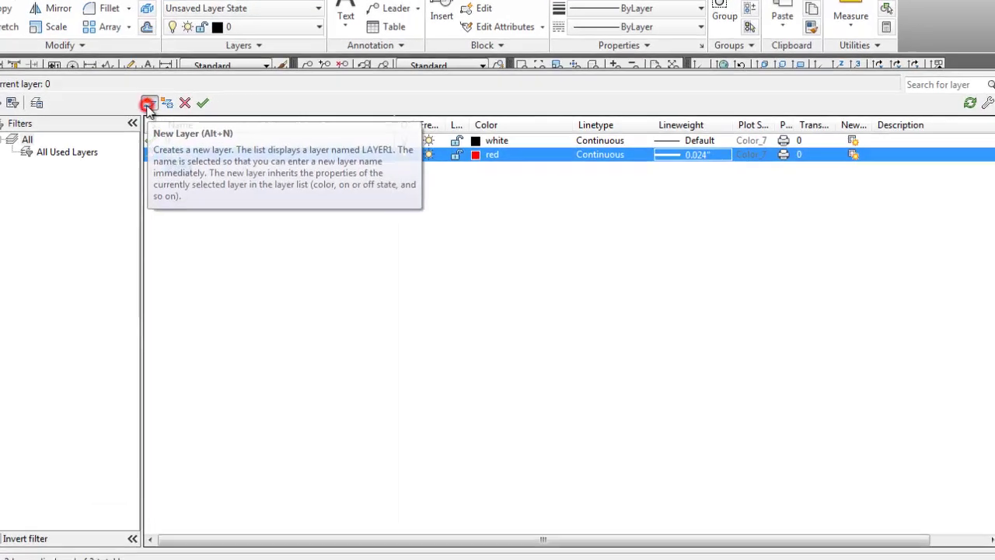
Step: Create a hidden layer coloured magenta with a 0.010" lineweight
{"action": "left_click", "coordinate": [192, 134]}
{"action": "type", "text": "hidden"}
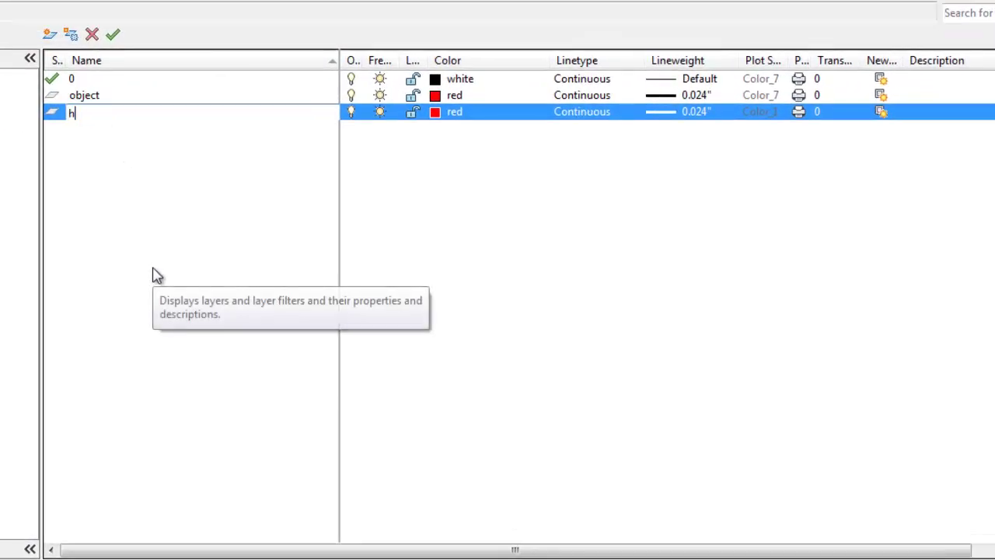
{"action": "left_click", "coordinate": [435, 115]}
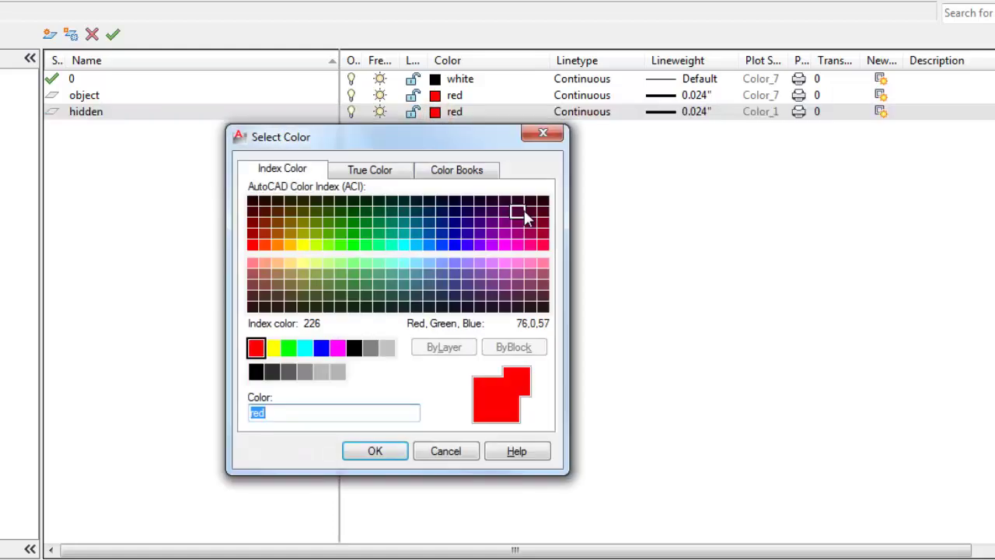
{"action": "left_click", "coordinate": [337, 346]}
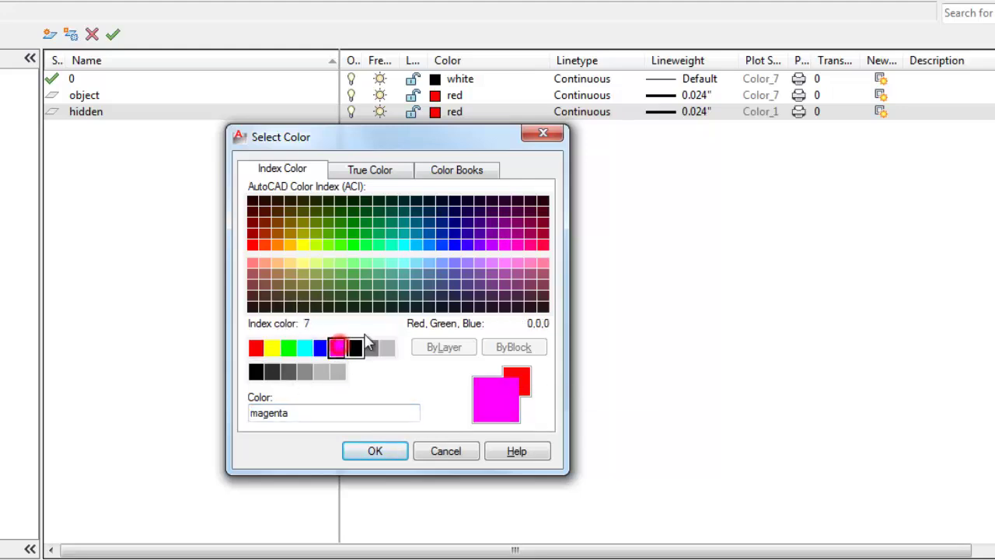
{"action": "left_click", "coordinate": [371, 451]}
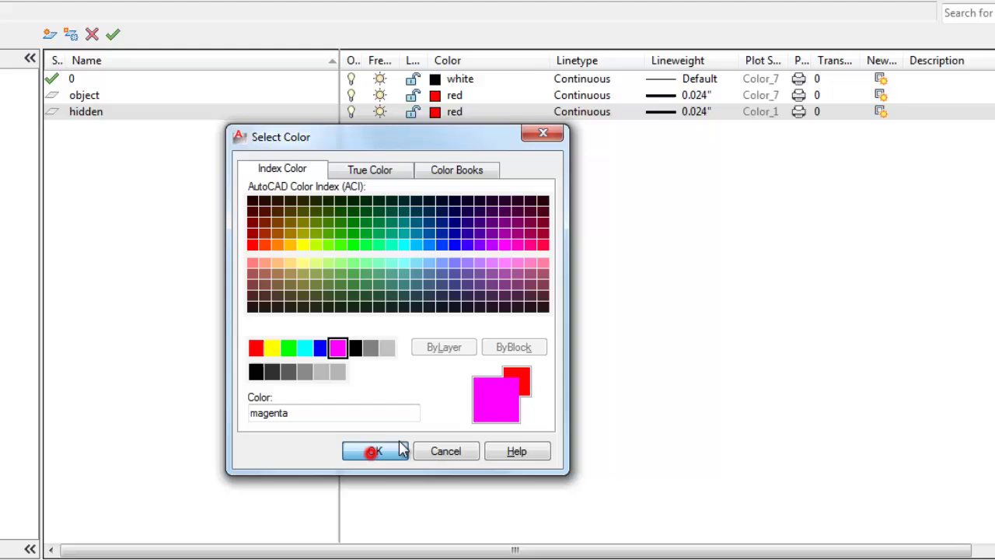
{"action": "left_click", "coordinate": [689, 113]}
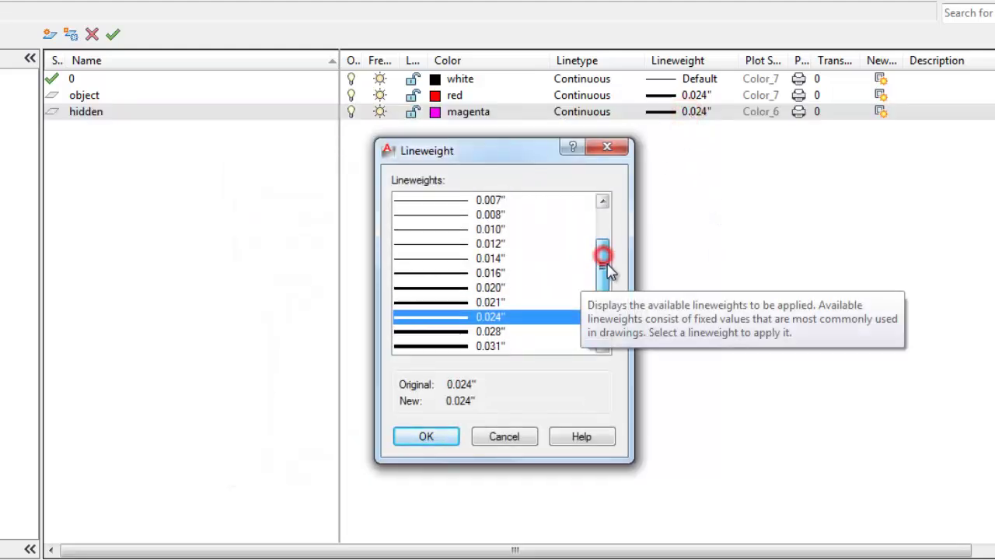
{"action": "left_click_drag", "start_coordinate": [600, 255], "coordinate": [600, 264]}
{"action": "left_click", "coordinate": [492, 229]}
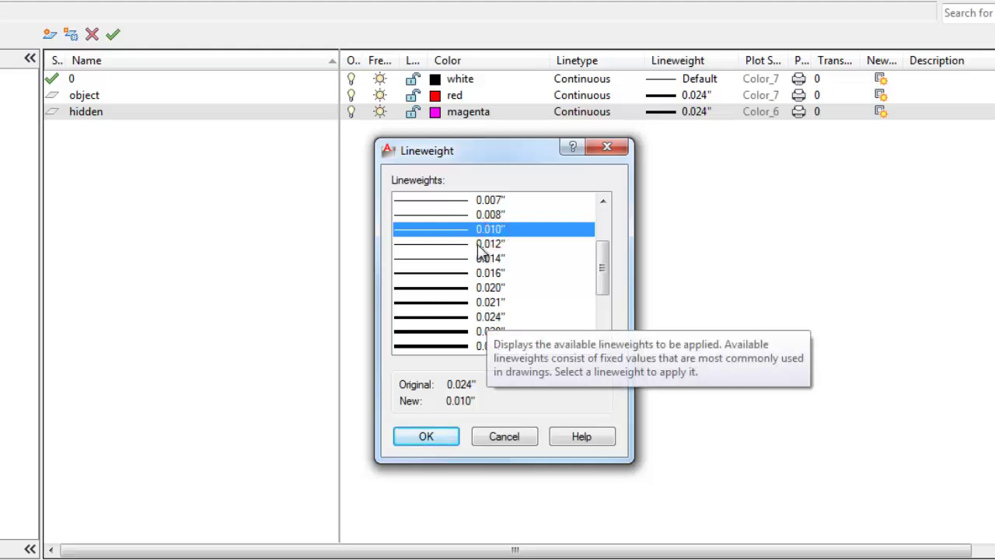
{"action": "left_click", "coordinate": [436, 438]}
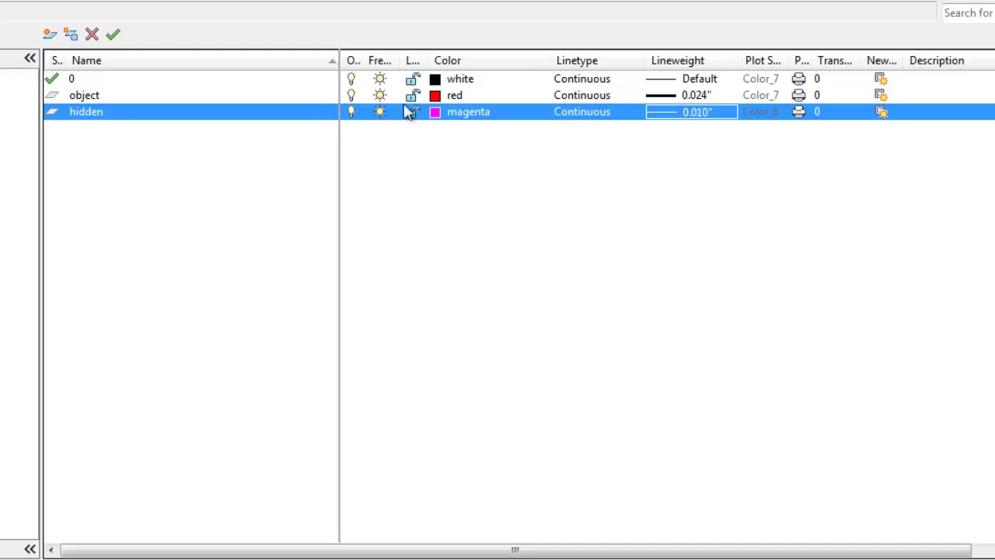
Step: Load the HIDDEN linetype from acad.lin and set it as the hidden layer's linetype
{"action": "left_click", "coordinate": [583, 115]}
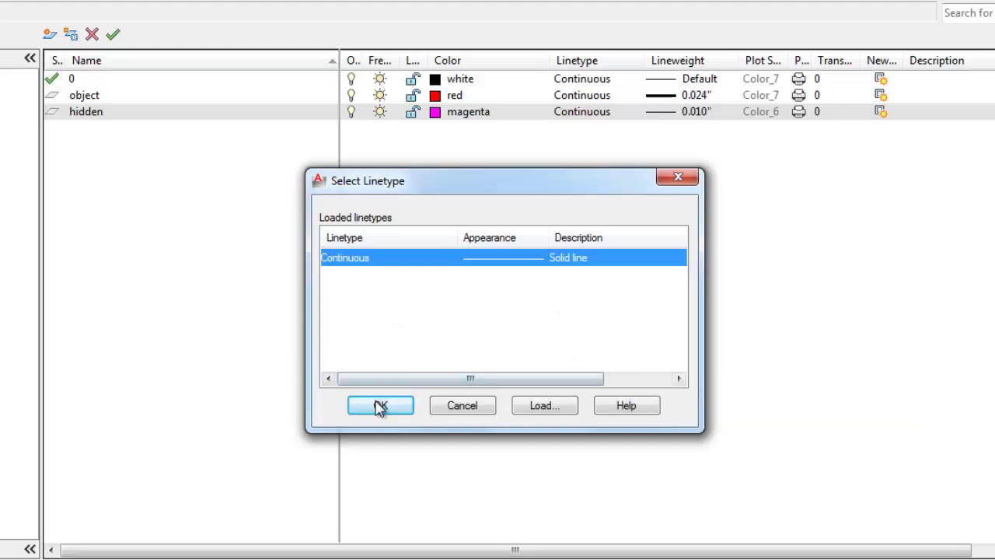
{"action": "left_click", "coordinate": [524, 407]}
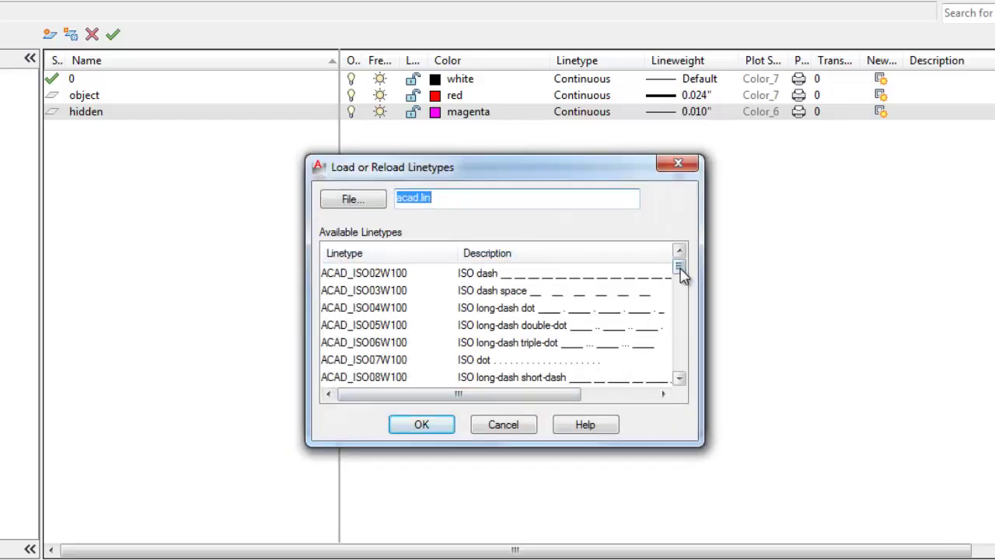
{"action": "left_click_drag", "start_coordinate": [680, 267], "coordinate": [680, 300]}
{"action": "left_click_drag", "start_coordinate": [719, 326], "coordinate": [745, 418]}
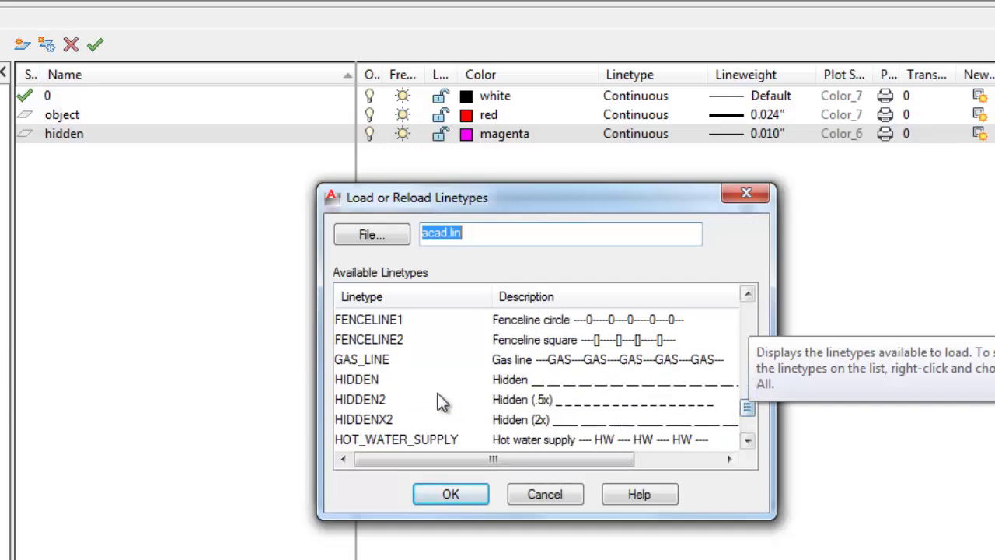
{"action": "left_click", "coordinate": [366, 381]}
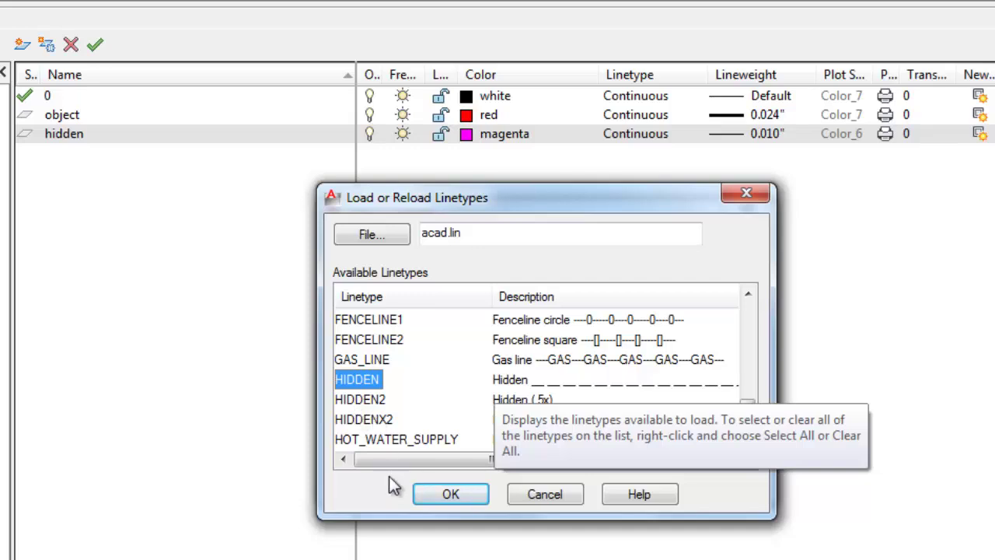
{"action": "left_click", "coordinate": [450, 496]}
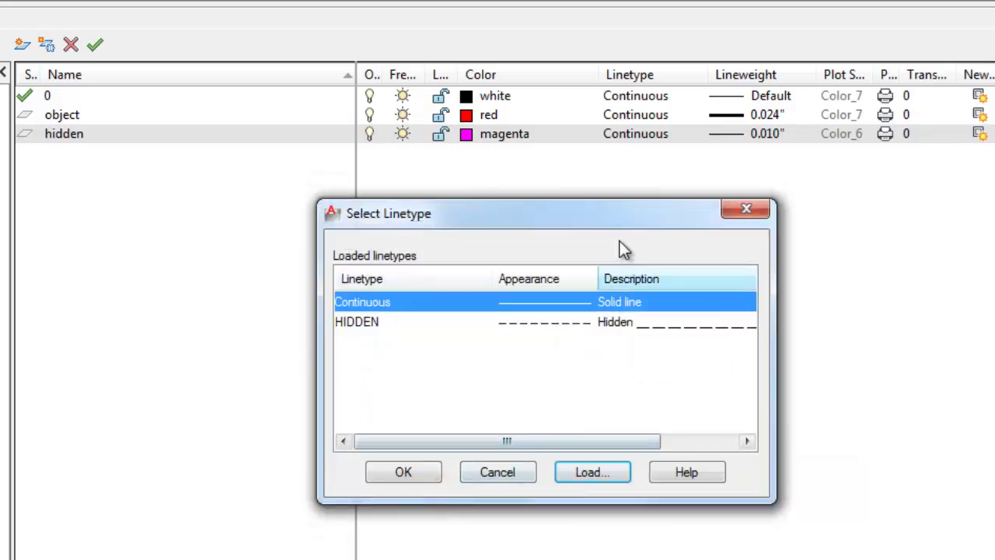
{"action": "left_click", "coordinate": [357, 320]}
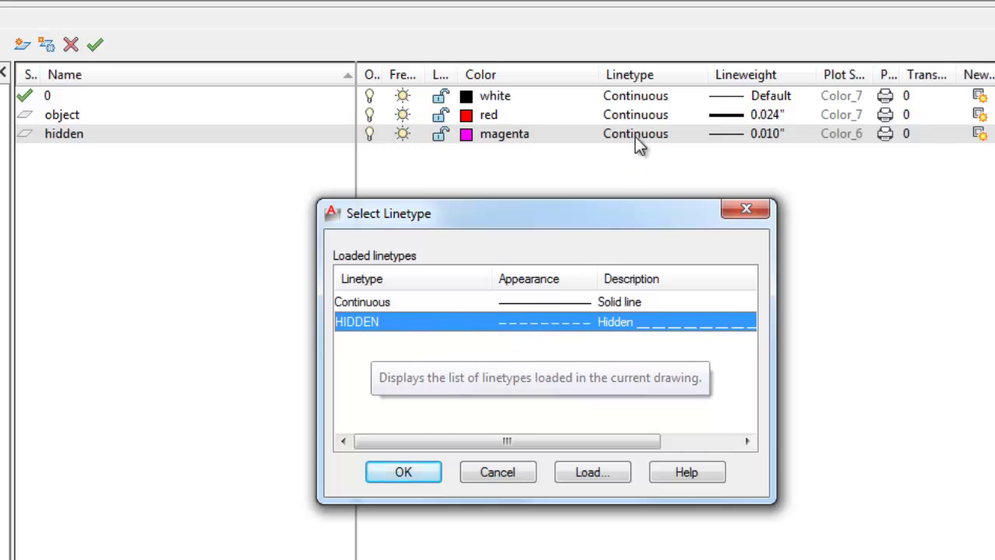
{"action": "left_click", "coordinate": [402, 470]}
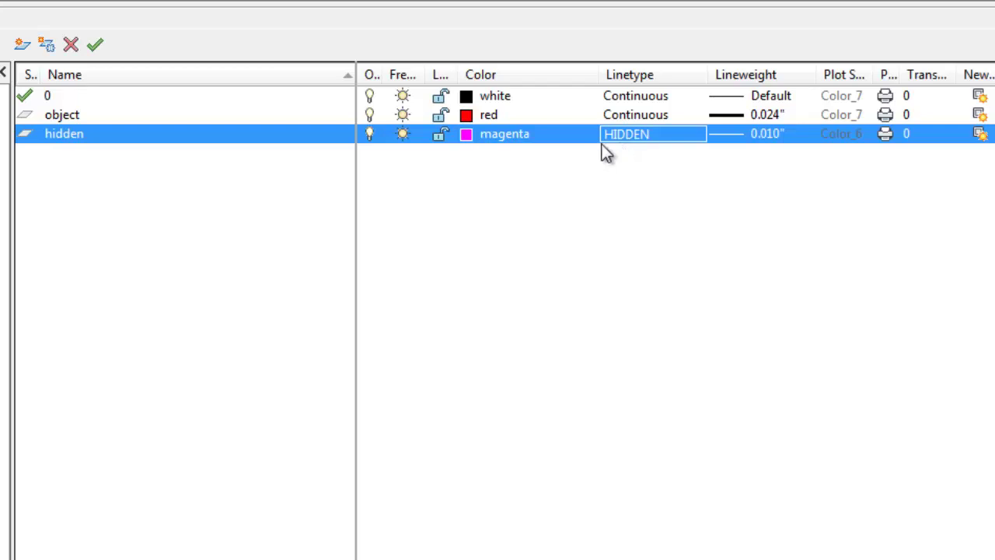
Step: Create a dim layer with colour 96, Continuous linetype and 0.008" lineweight
{"action": "left_click", "coordinate": [23, 45]}
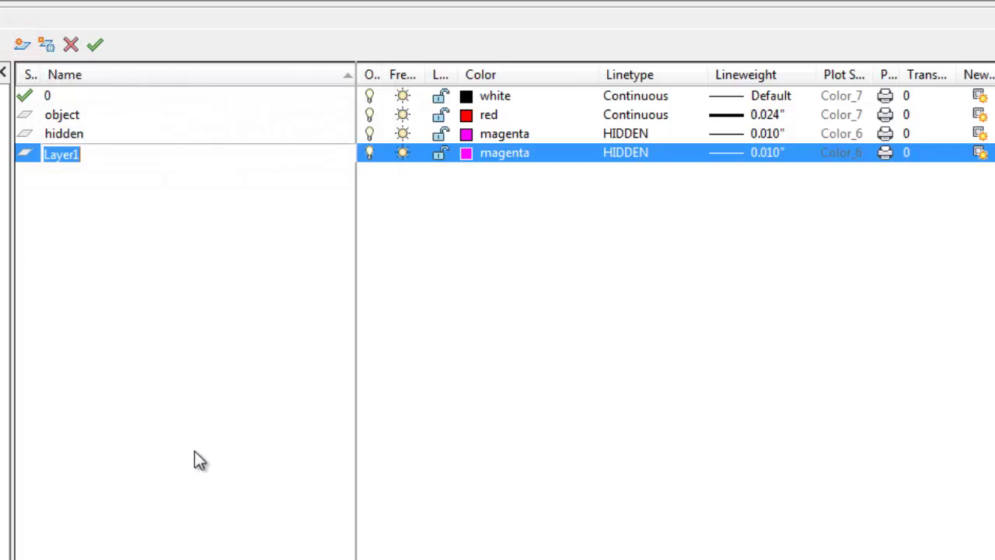
{"action": "type", "text": "dim"}
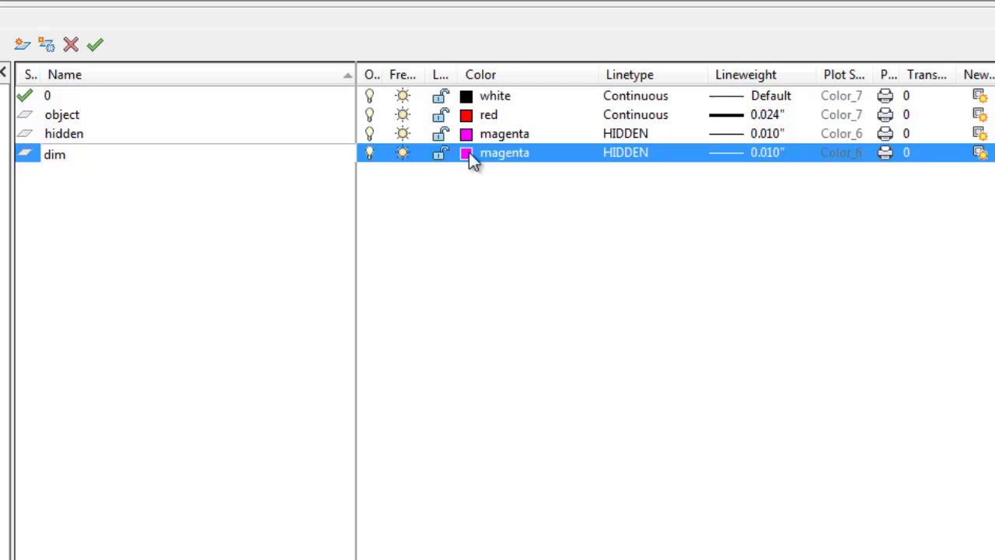
{"action": "left_click", "coordinate": [468, 153]}
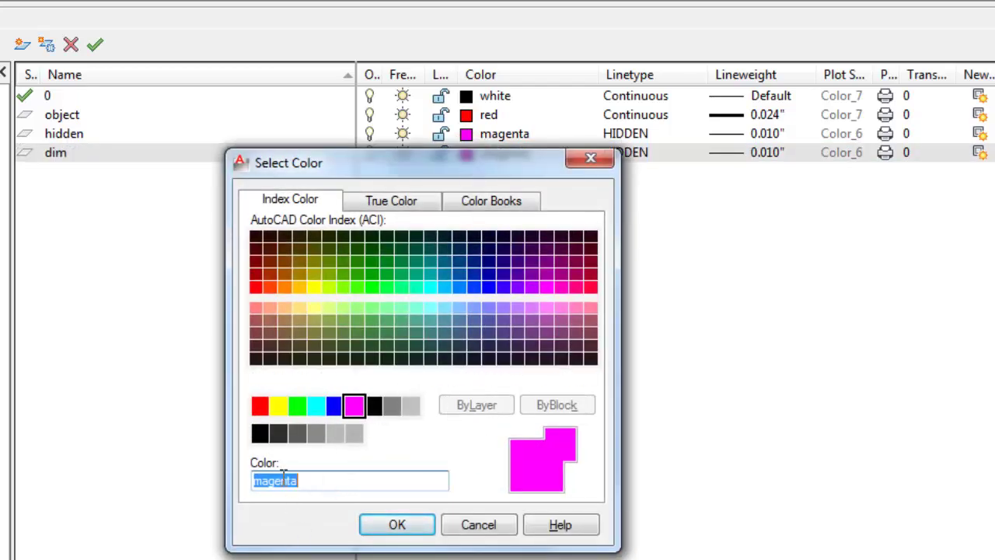
{"action": "type", "text": "96"}
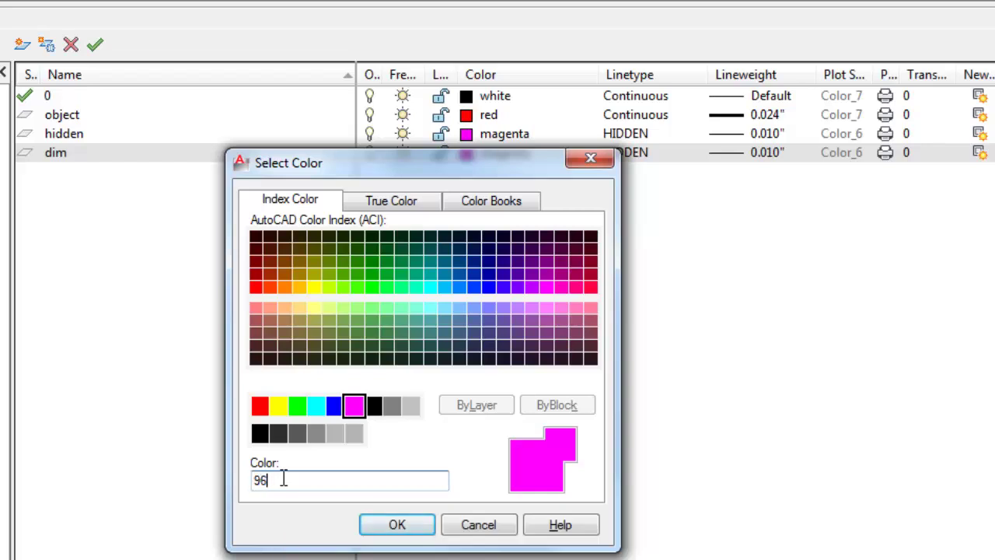
{"action": "left_click", "coordinate": [397, 526]}
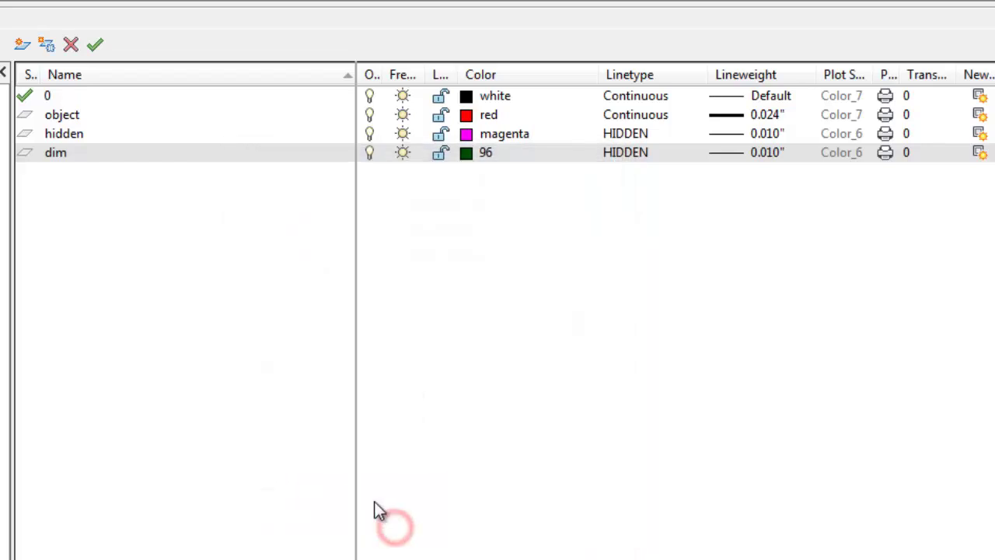
{"action": "left_click", "coordinate": [622, 154]}
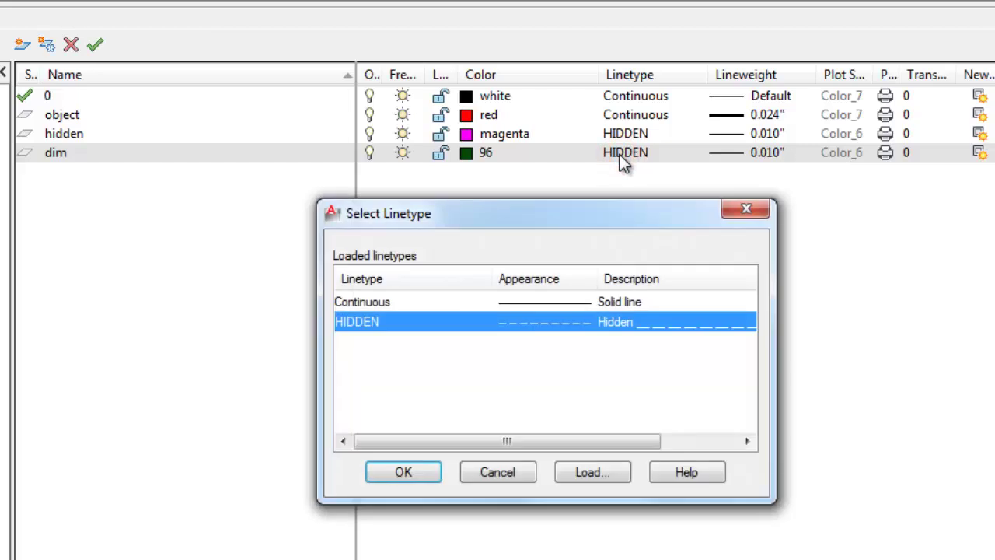
{"action": "left_click", "coordinate": [377, 302]}
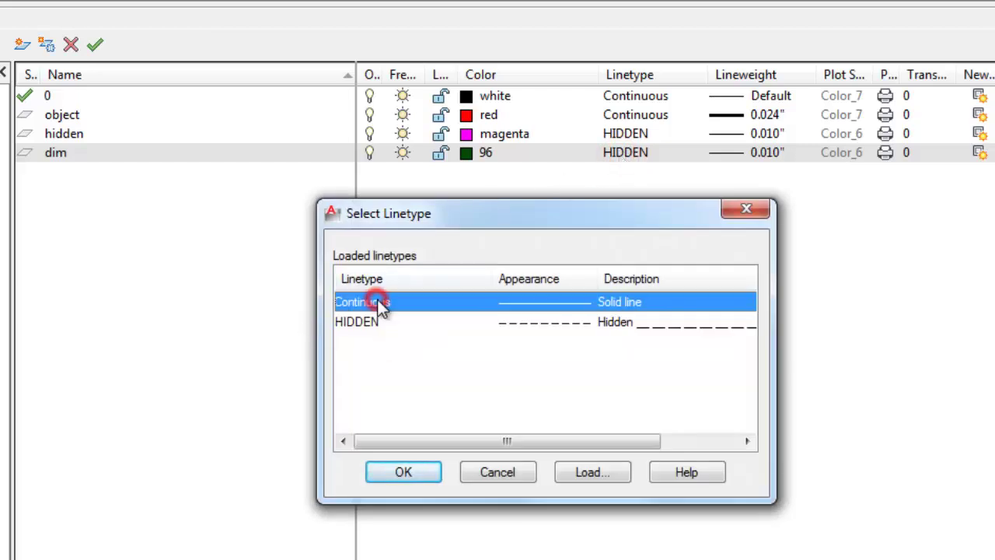
{"action": "left_click", "coordinate": [415, 475]}
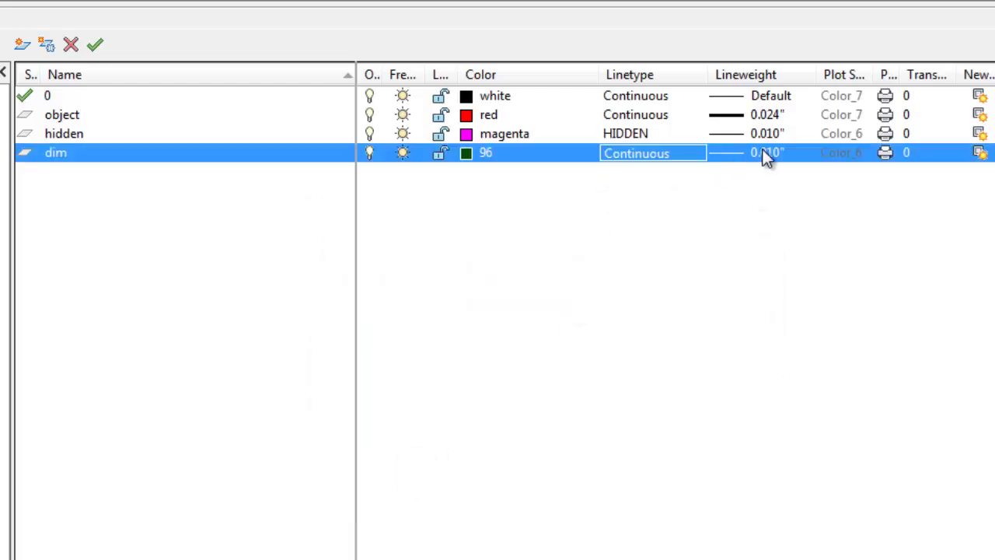
{"action": "left_click", "coordinate": [766, 153]}
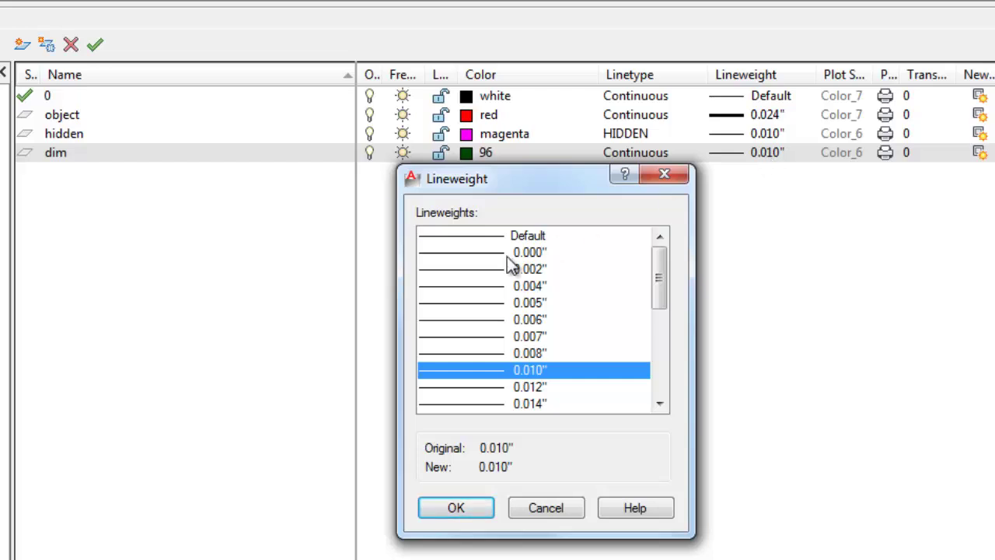
{"action": "left_click", "coordinate": [521, 355]}
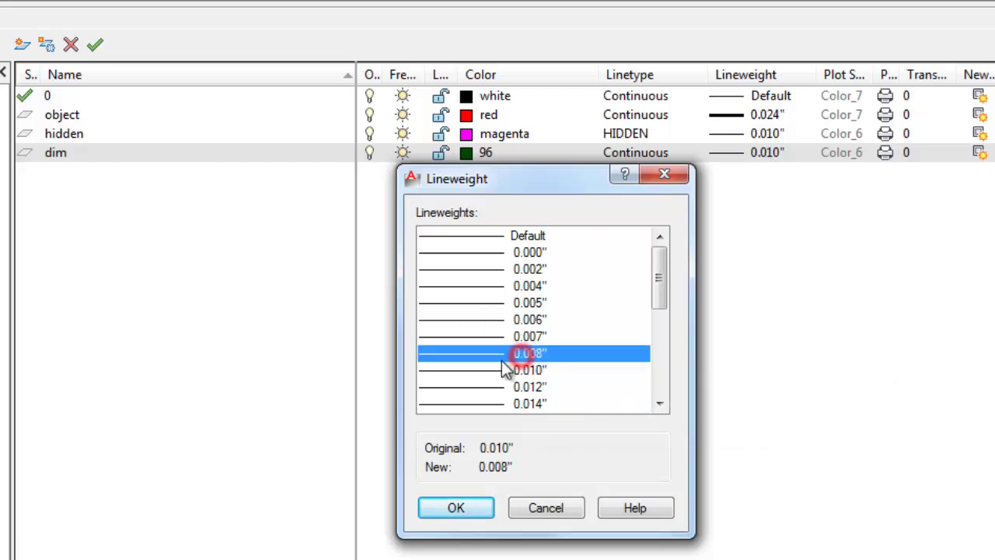
{"action": "left_click", "coordinate": [467, 508]}
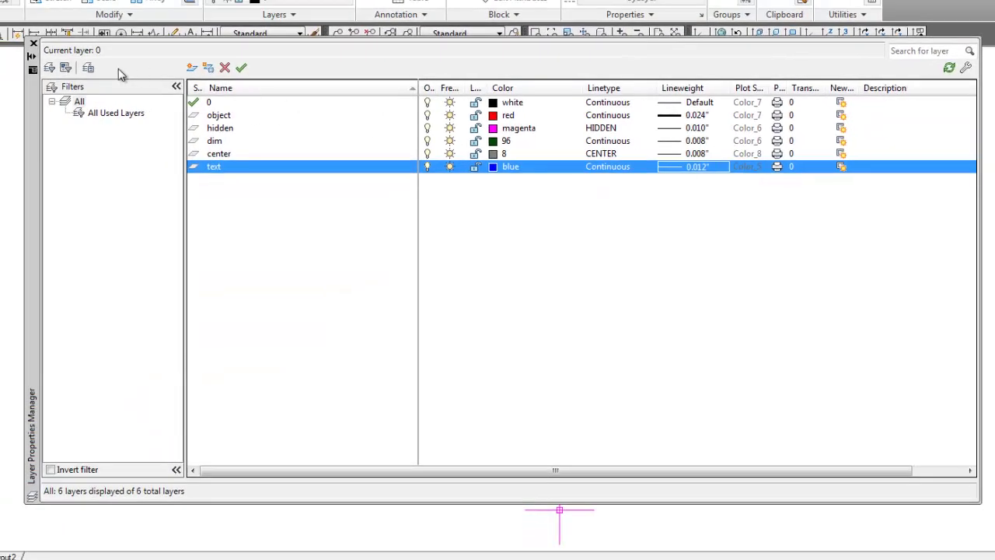
Step: Close the Layer Properties Manager and keep layer 0 current from the ribbon's Layer dropdown
{"action": "left_click", "coordinate": [39, 46]}
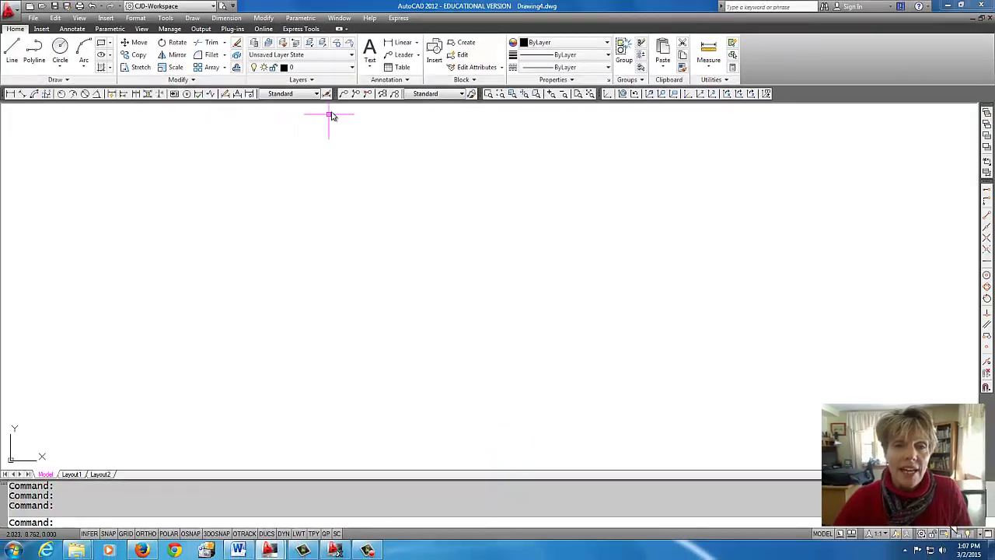
{"action": "left_click", "coordinate": [352, 69]}
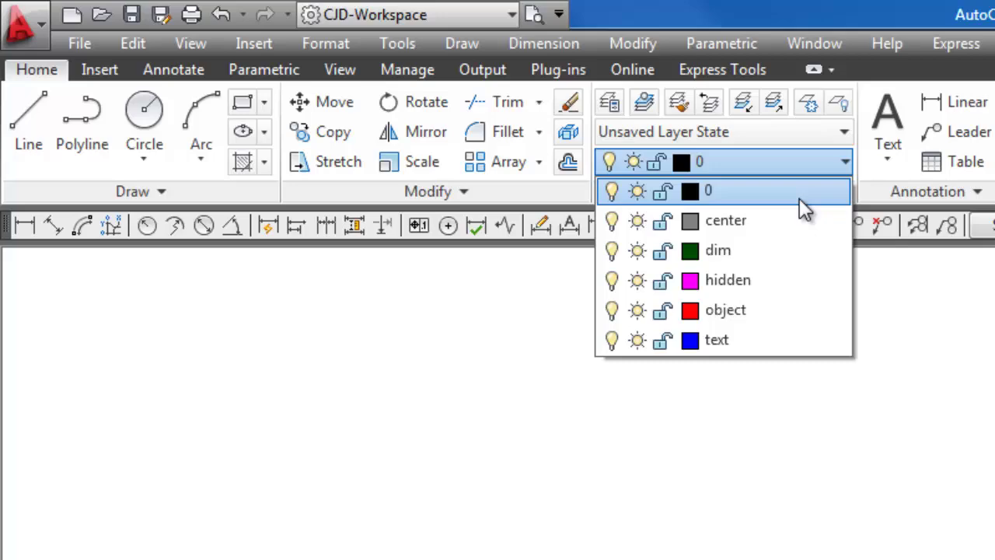
{"action": "left_click", "coordinate": [799, 195]}
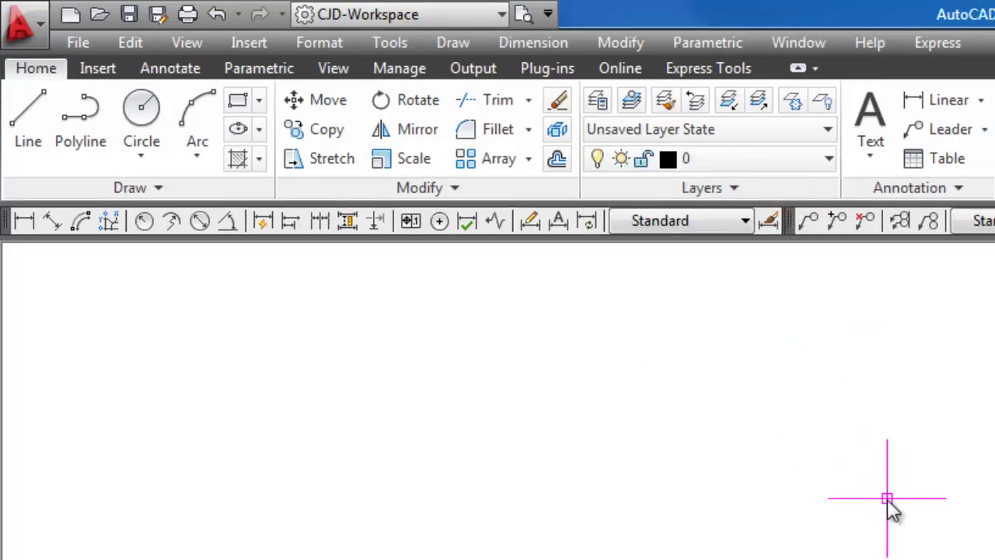